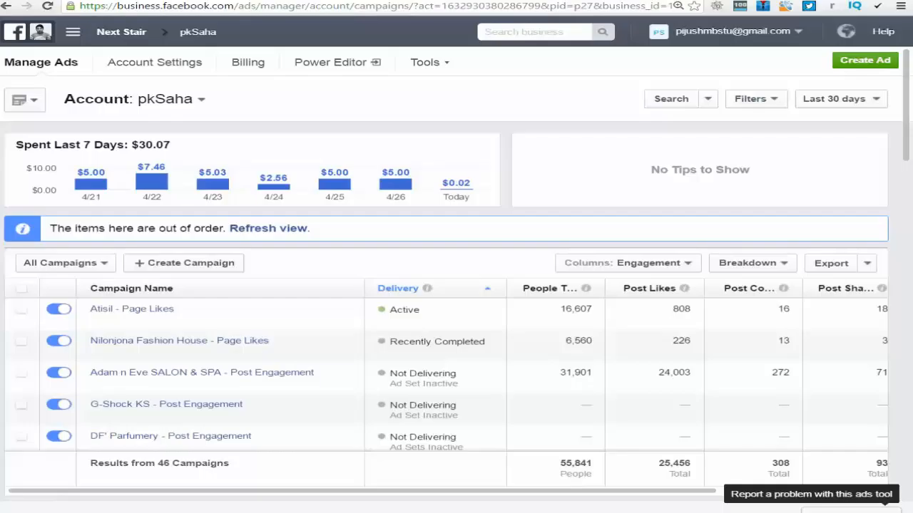
Step: Refresh the out-of-order campaign list and open the Daughter of Eve - Page Likes campaign with its ad set
{"action": "left_click", "coordinate": [305, 230]}
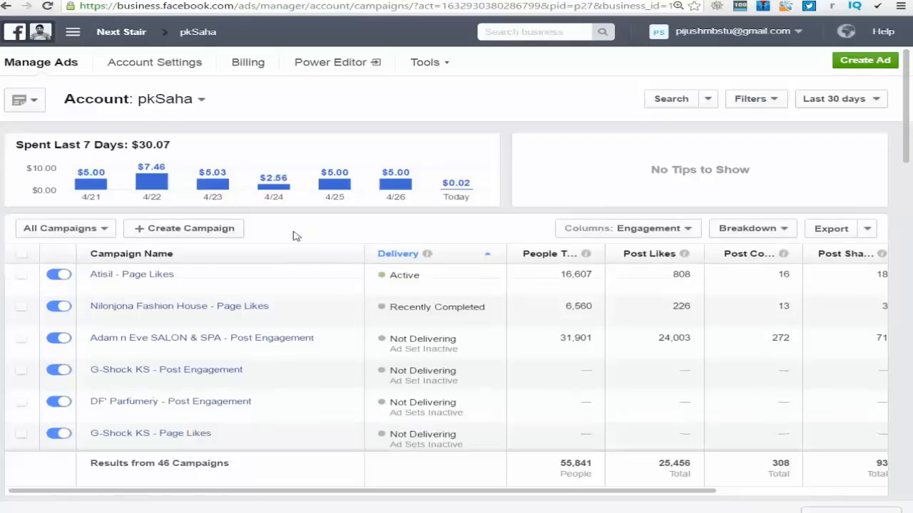
{"action": "left_click", "coordinate": [155, 308]}
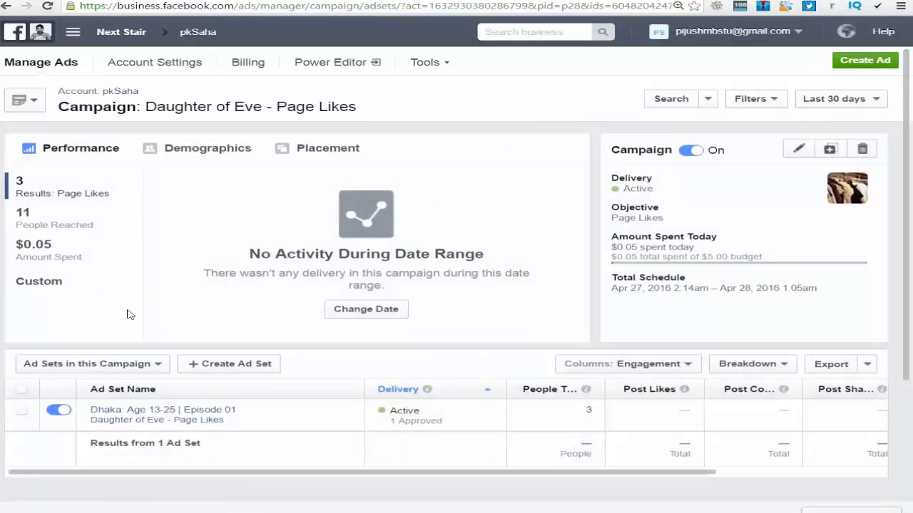
{"action": "left_click", "coordinate": [22, 412]}
Step: Switch to Power Editor's ad management view and open the ad sets of the Daughter of Eve - Page Likes campaign
{"action": "left_click", "coordinate": [368, 67]}
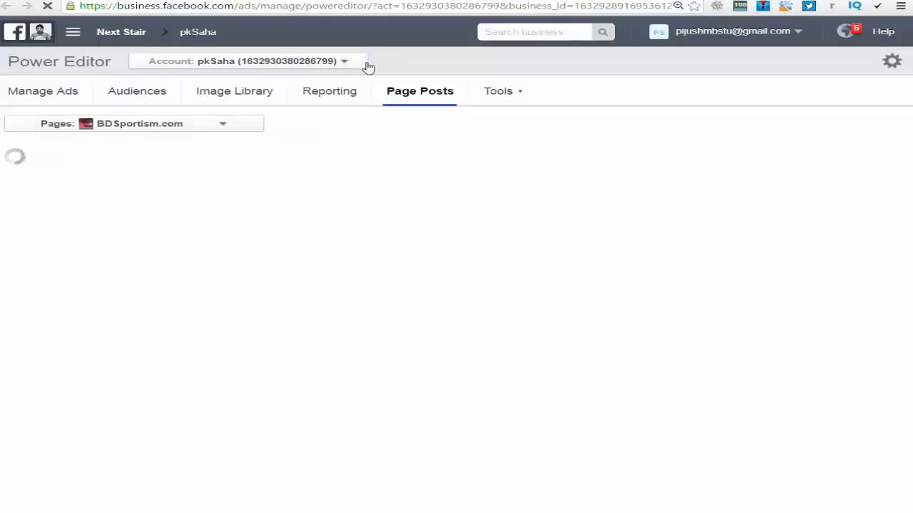
{"action": "left_click", "coordinate": [48, 94]}
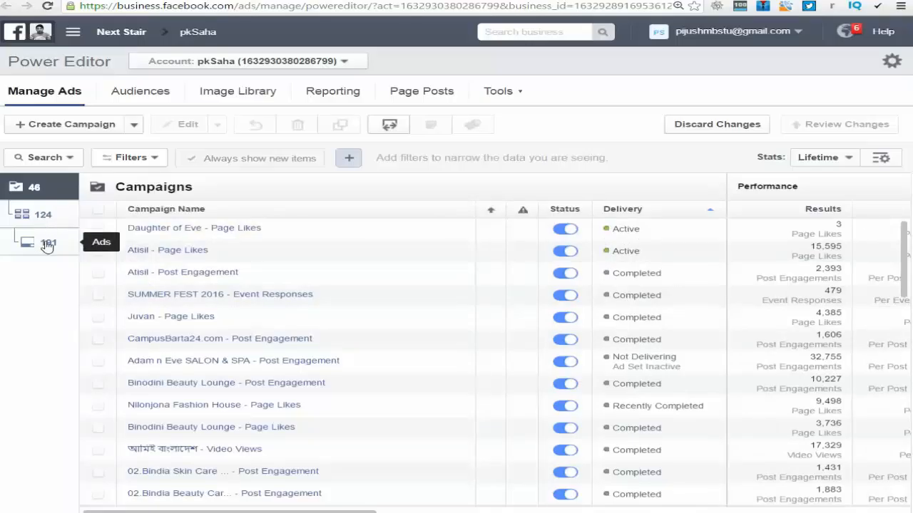
{"action": "left_click", "coordinate": [271, 65]}
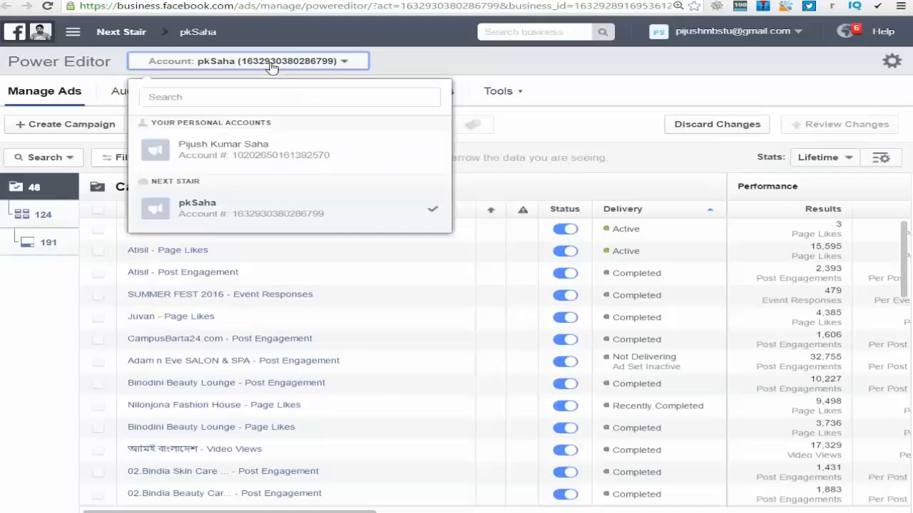
{"action": "left_click", "coordinate": [271, 65]}
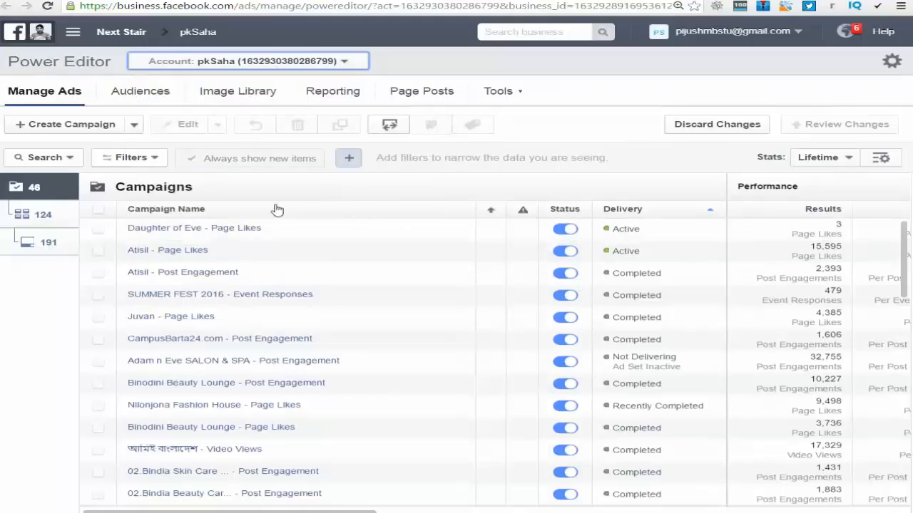
{"action": "left_click", "coordinate": [177, 228]}
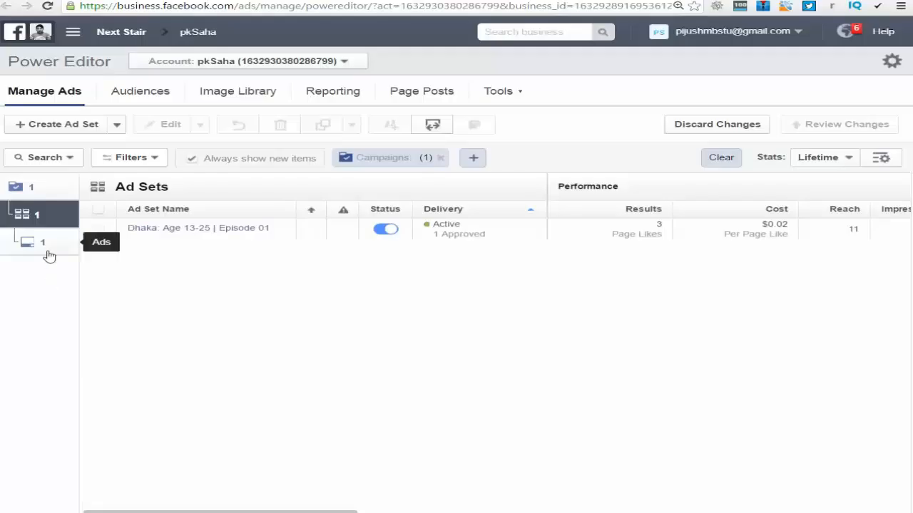
Step: Duplicate the ad set Dhaka: Age 13-25 | Episode 01 within its campaign
{"action": "left_click", "coordinate": [98, 231]}
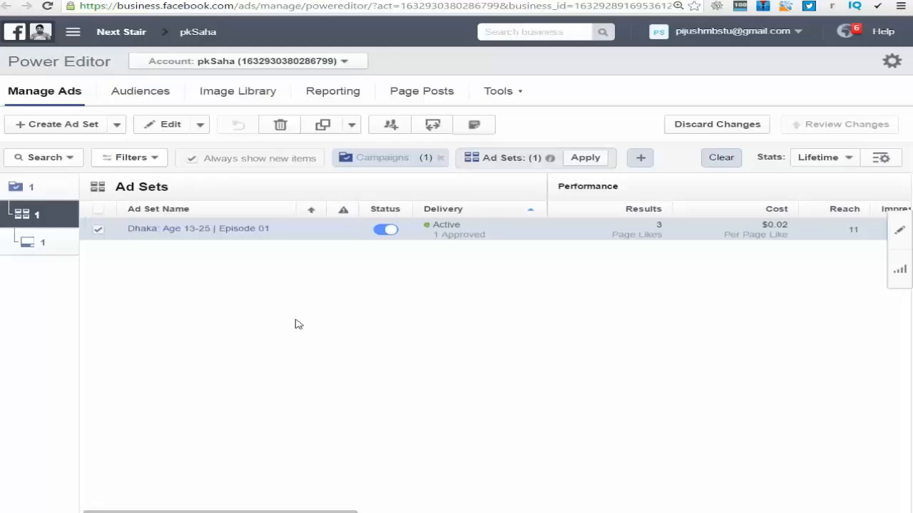
{"action": "left_click", "coordinate": [100, 230]}
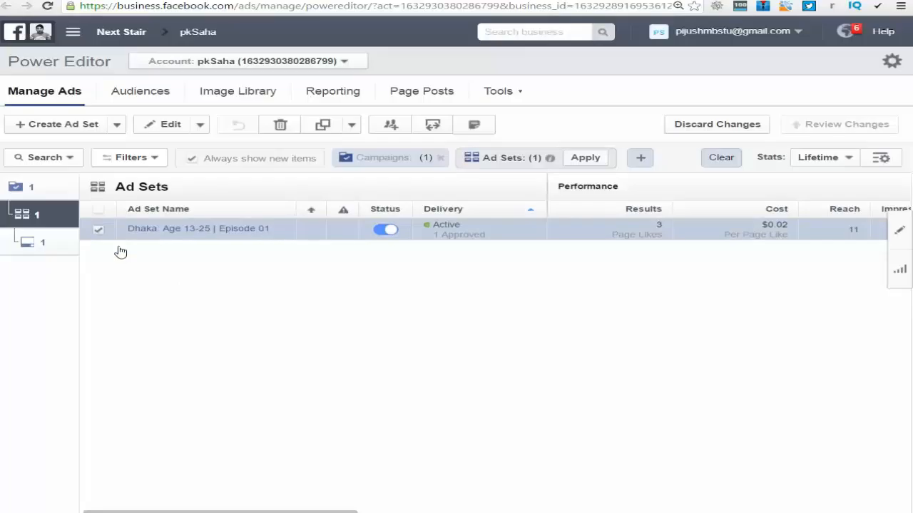
{"action": "key", "text": "ctrl+c"}
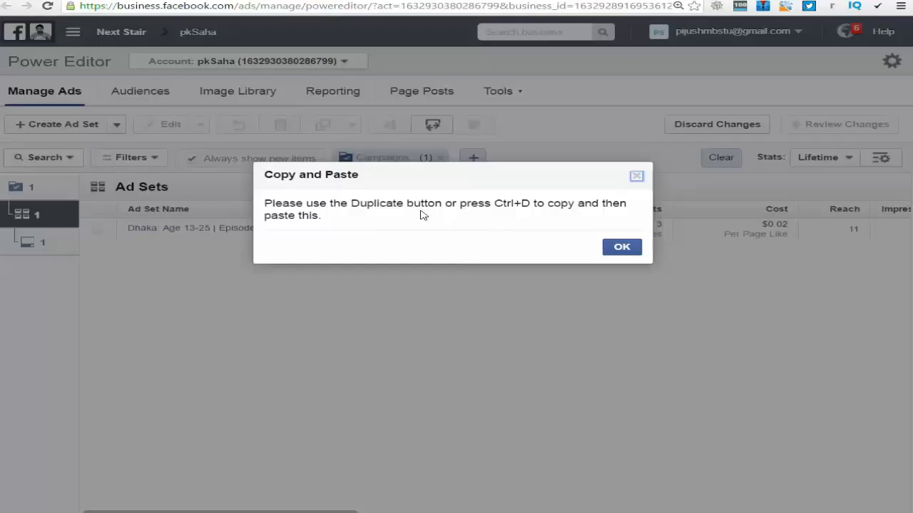
{"action": "left_click_drag", "start_coordinate": [494, 203], "coordinate": [539, 203]}
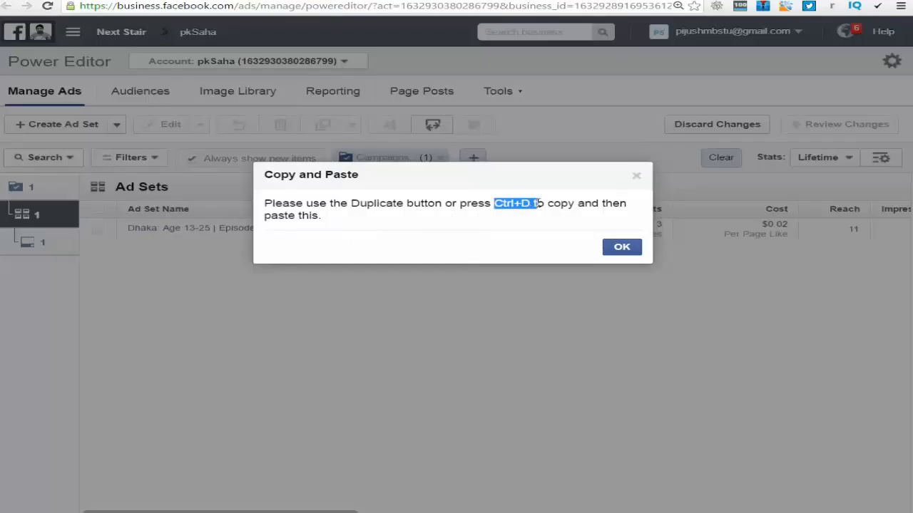
{"action": "left_click", "coordinate": [539, 203]}
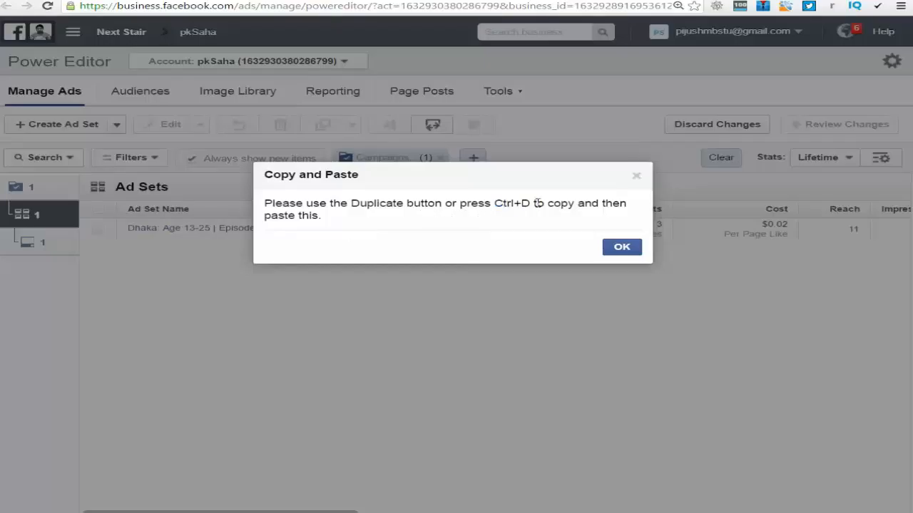
{"action": "left_click", "coordinate": [636, 176]}
{"action": "left_click", "coordinate": [97, 229]}
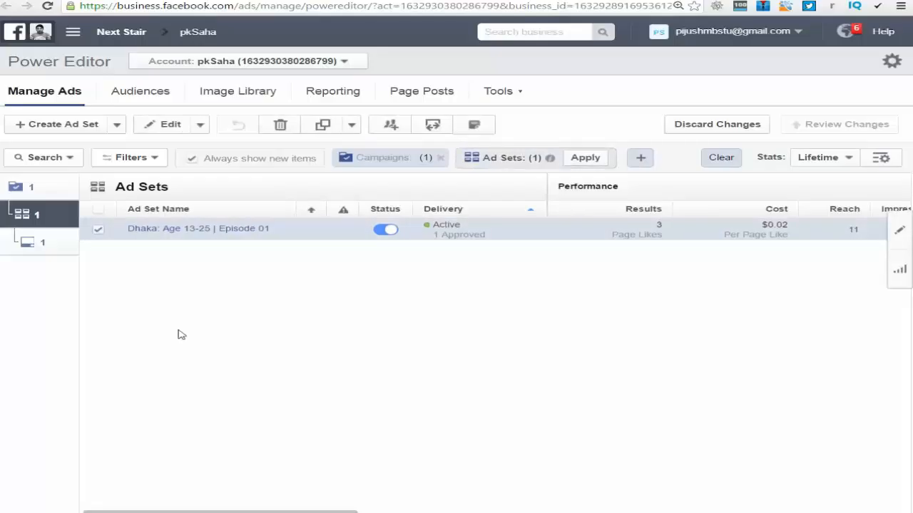
{"action": "key", "text": "ctrl+c"}
{"action": "key", "text": "ctrl+v"}
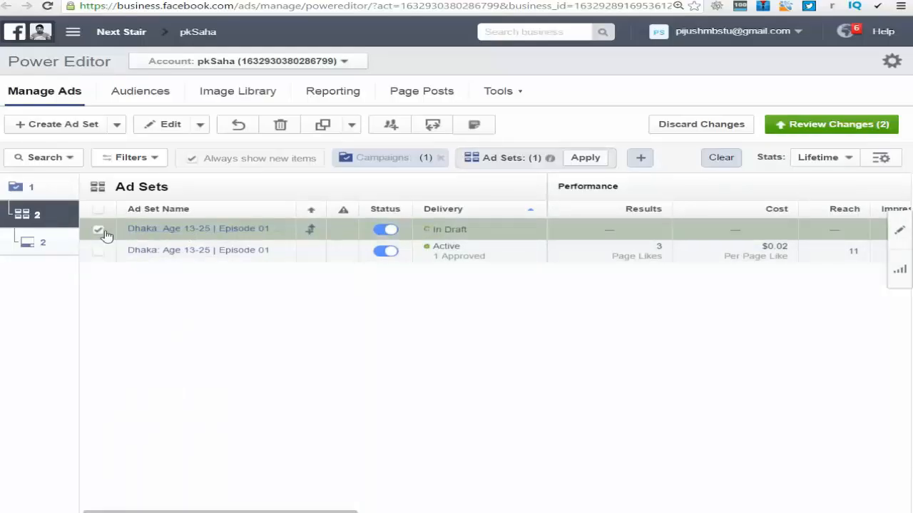
Step: Open the copied ad set for editing and rename it Dhaka: Age 17-34 | Episode 02
{"action": "left_click", "coordinate": [171, 128]}
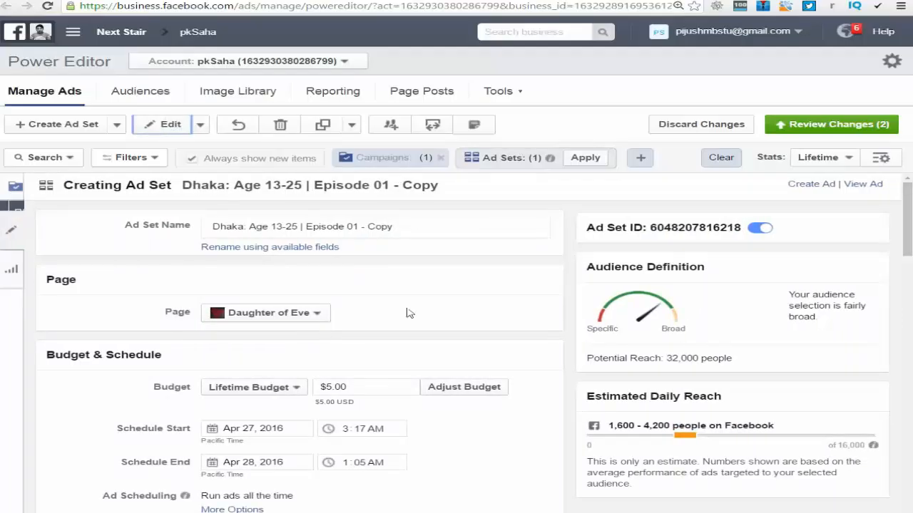
{"action": "left_click", "coordinate": [282, 226]}
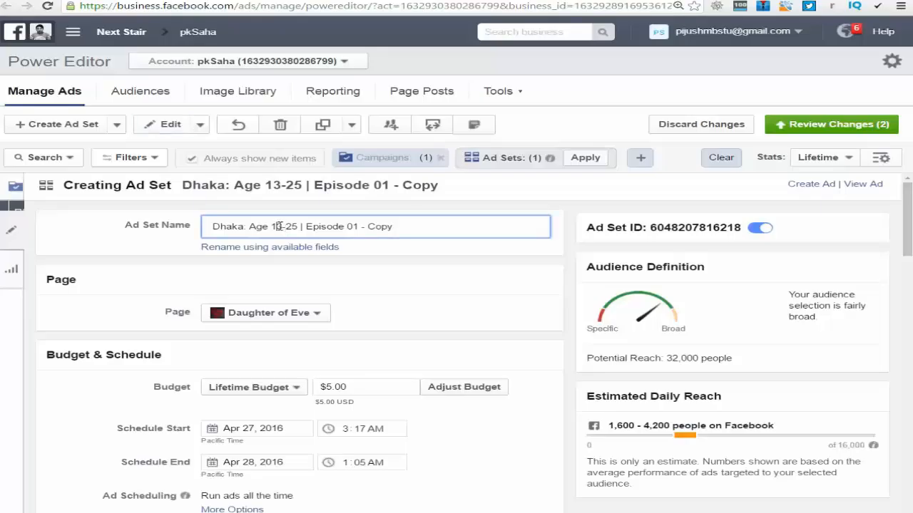
{"action": "left_click_drag", "start_coordinate": [283, 227], "coordinate": [286, 227]}
{"action": "type", "text": "7-34"}
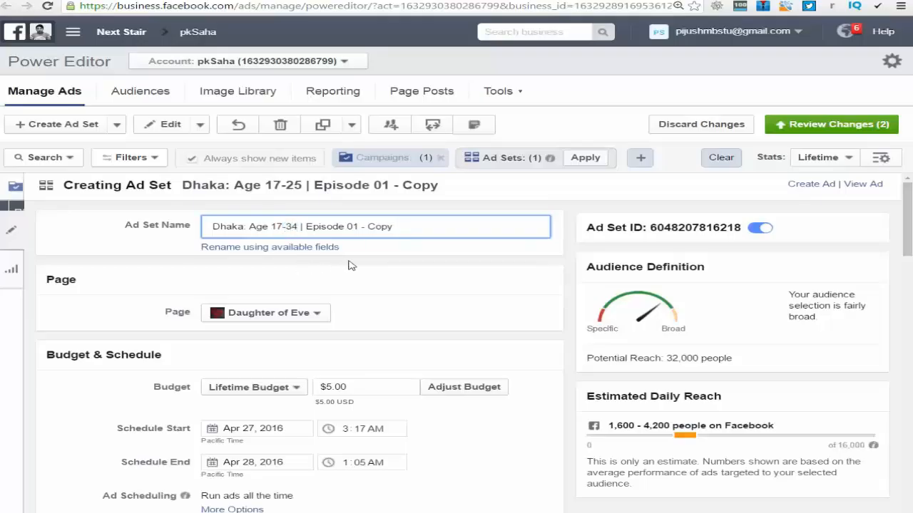
{"action": "left_click_drag", "start_coordinate": [356, 225], "coordinate": [400, 224]}
{"action": "key", "text": "BackSpace"}
{"action": "type", "text": "2"}
{"action": "left_click", "coordinate": [403, 292]}
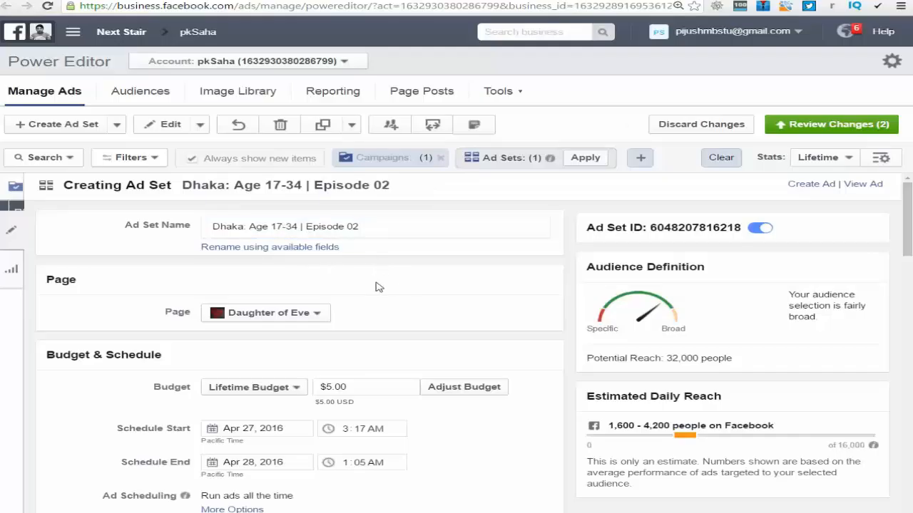
Step: Set the draft ad set's minimum audience age to 17, raise the maximum age to match its name, and close the editor
{"action": "scroll", "coordinate": [377, 287], "scroll_direction": "down", "scroll_amount": 3}
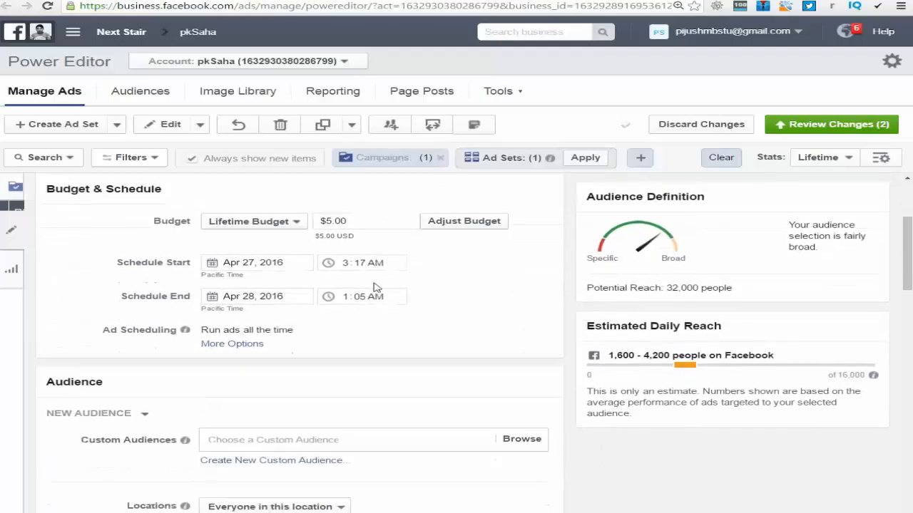
{"action": "scroll", "coordinate": [376, 287], "scroll_direction": "up", "scroll_amount": 3}
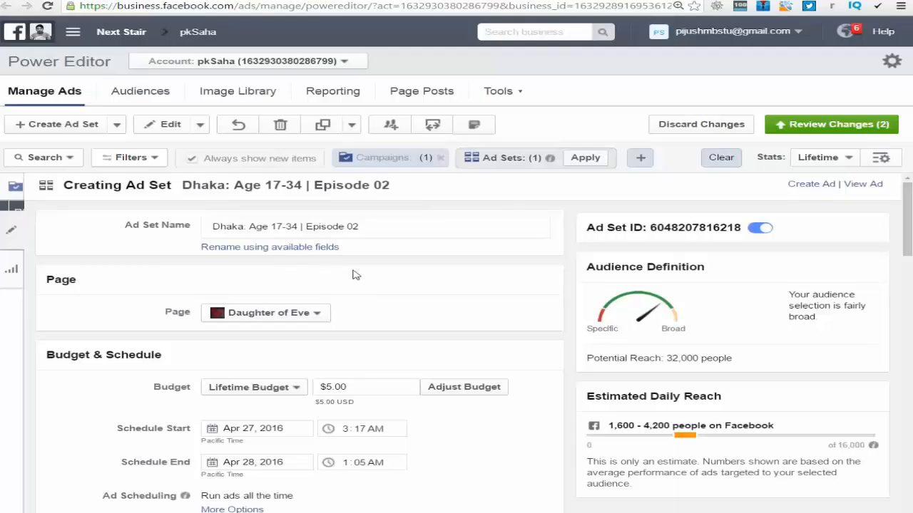
{"action": "scroll", "coordinate": [356, 275], "scroll_direction": "down", "scroll_amount": 5}
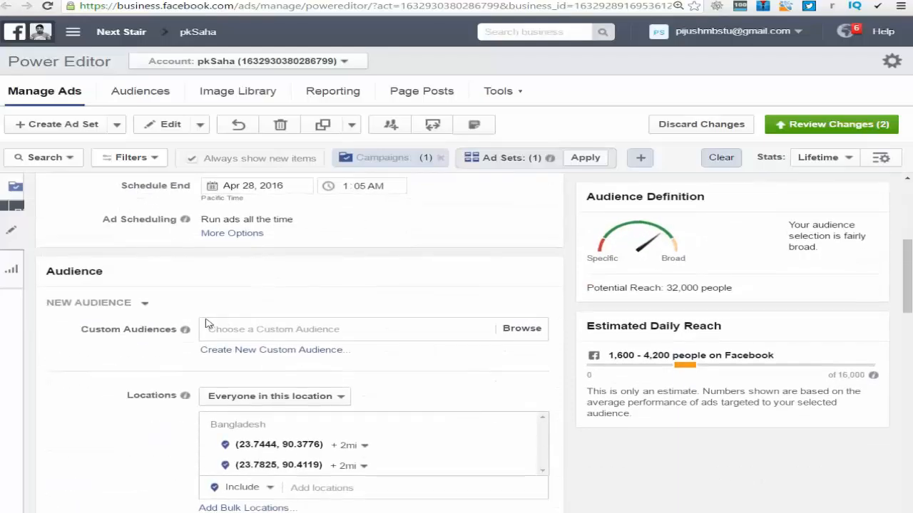
{"action": "scroll", "coordinate": [176, 316], "scroll_direction": "down", "scroll_amount": 1}
{"action": "scroll", "coordinate": [175, 316], "scroll_direction": "up", "scroll_amount": 3}
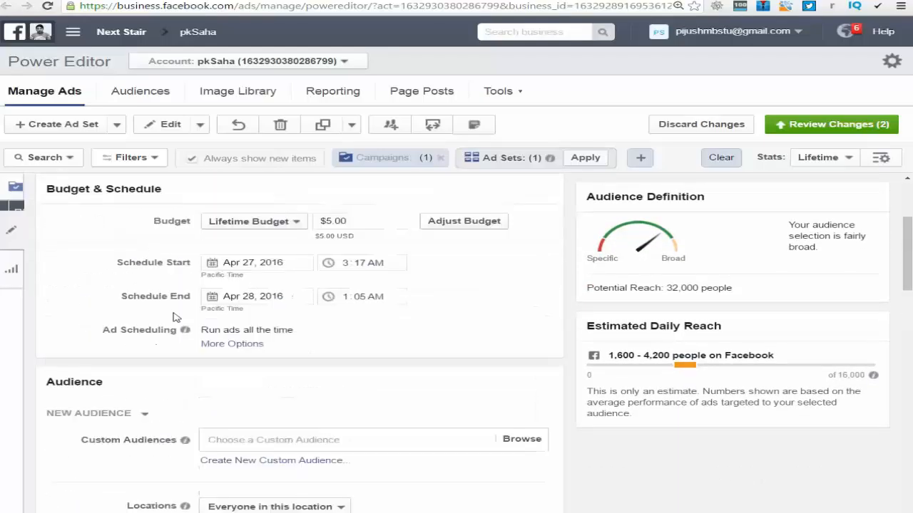
{"action": "scroll", "coordinate": [175, 316], "scroll_direction": "down", "scroll_amount": 6}
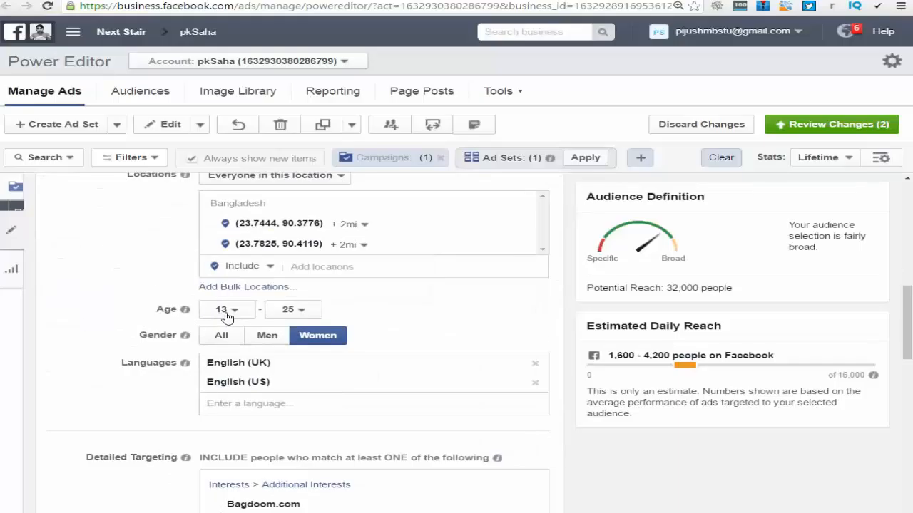
{"action": "left_click", "coordinate": [227, 312]}
{"action": "left_click", "coordinate": [228, 166]}
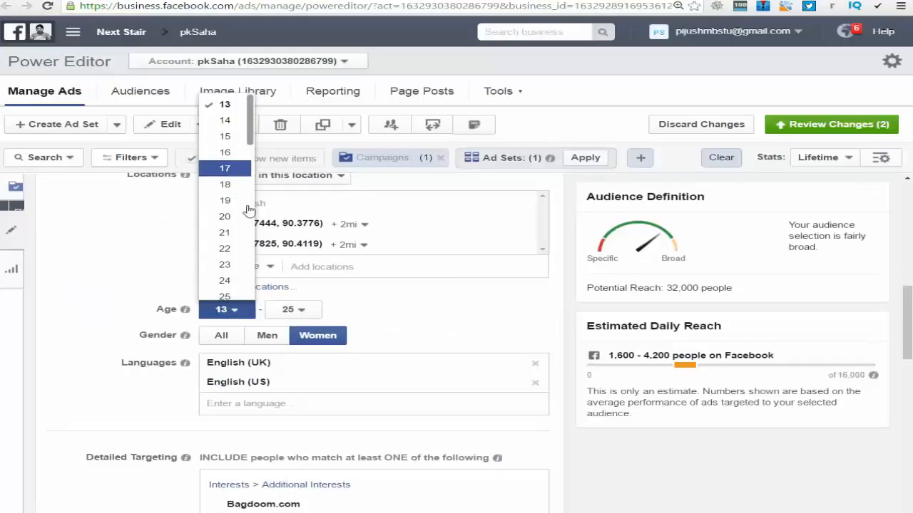
{"action": "left_click", "coordinate": [294, 309]}
{"action": "scroll", "coordinate": [295, 243], "scroll_direction": "down", "scroll_amount": 3}
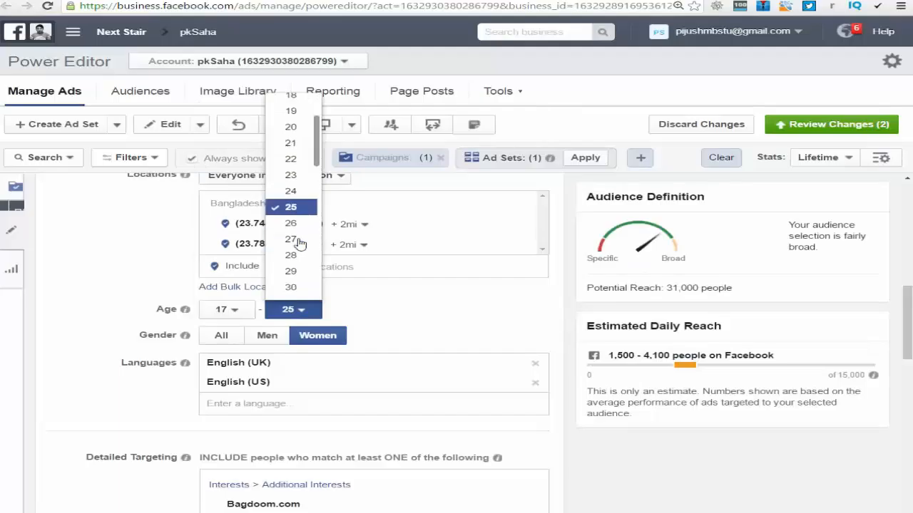
{"action": "left_click", "coordinate": [11, 237]}
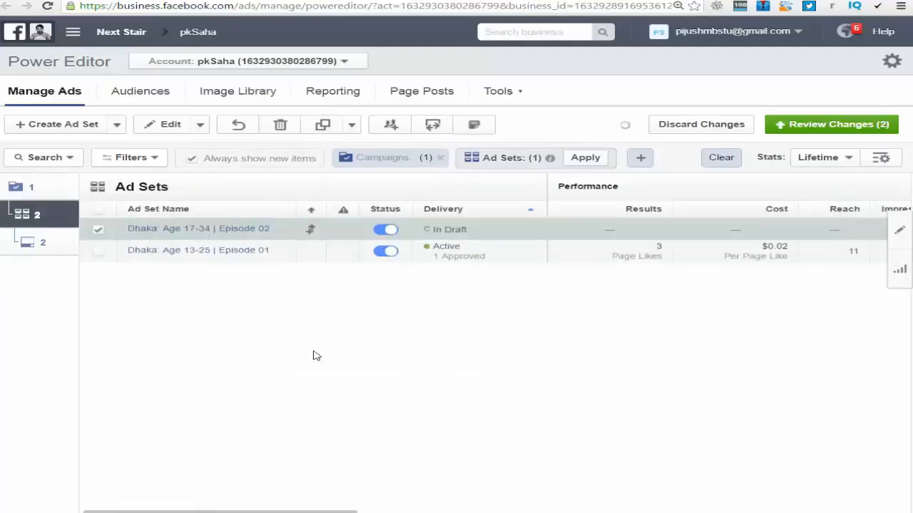
Step: Open the draft ad belonging to the copied ad set and review its preview, text and image options
{"action": "left_click", "coordinate": [149, 235]}
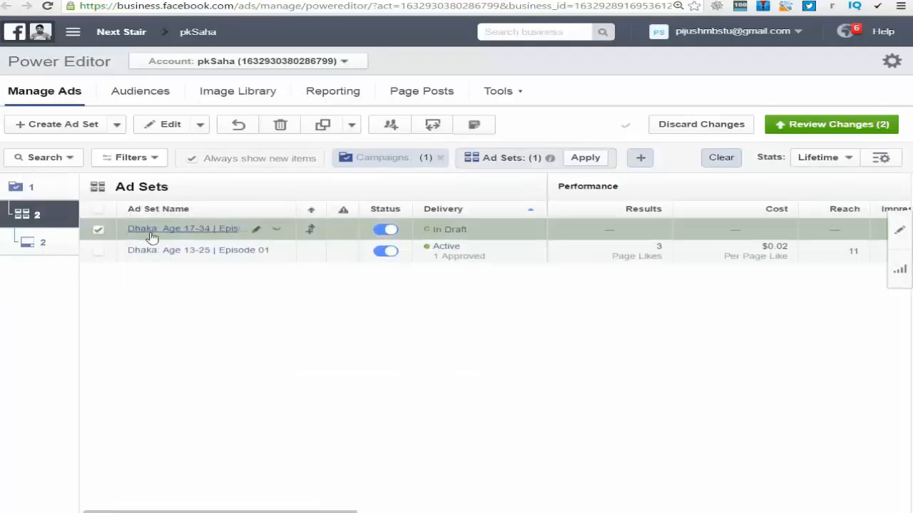
{"action": "left_click", "coordinate": [42, 248]}
{"action": "key", "text": "ctrl+c"}
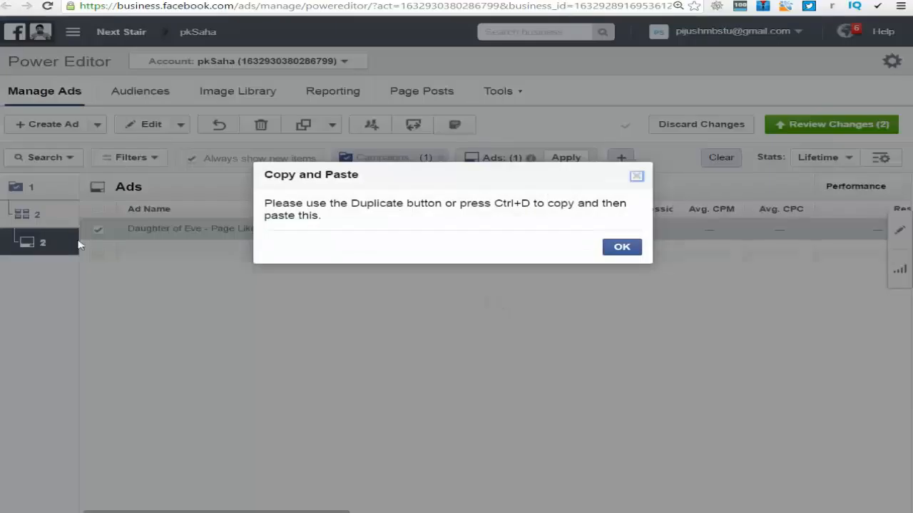
{"action": "left_click", "coordinate": [636, 176]}
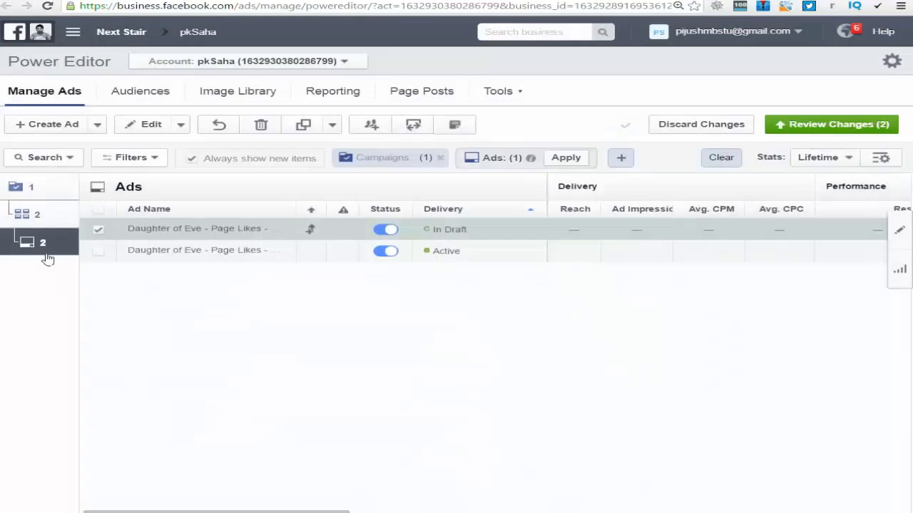
{"action": "left_click", "coordinate": [146, 127]}
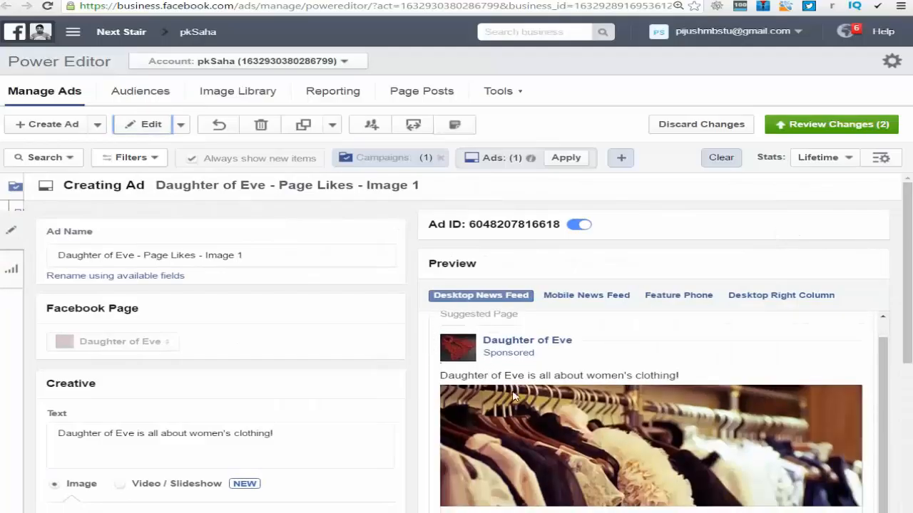
{"action": "scroll", "coordinate": [397, 388], "scroll_direction": "down", "scroll_amount": 3}
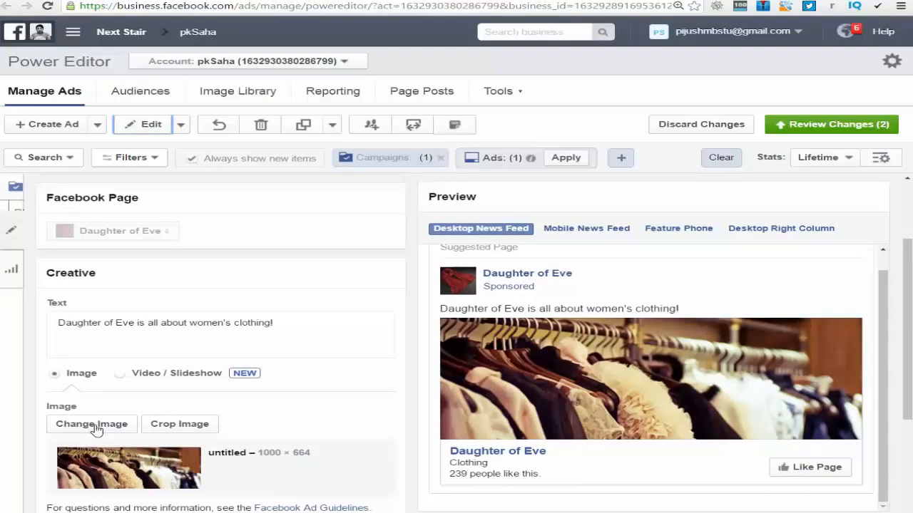
{"action": "left_click", "coordinate": [10, 231]}
Step: Duplicate the ad set Dhaka: Age 17-34 | Episode 02 and open the copy for editing
{"action": "left_click", "coordinate": [40, 218]}
{"action": "key", "text": "ctrl+c"}
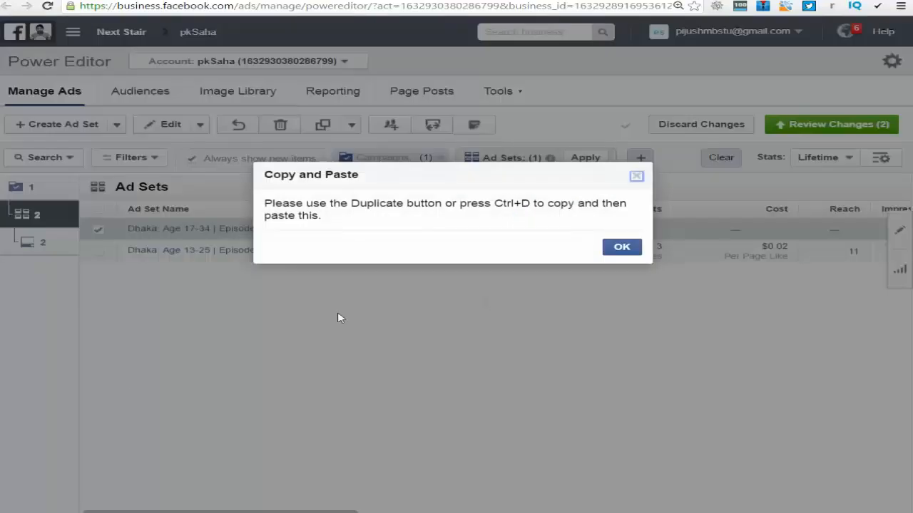
{"action": "left_click", "coordinate": [635, 176]}
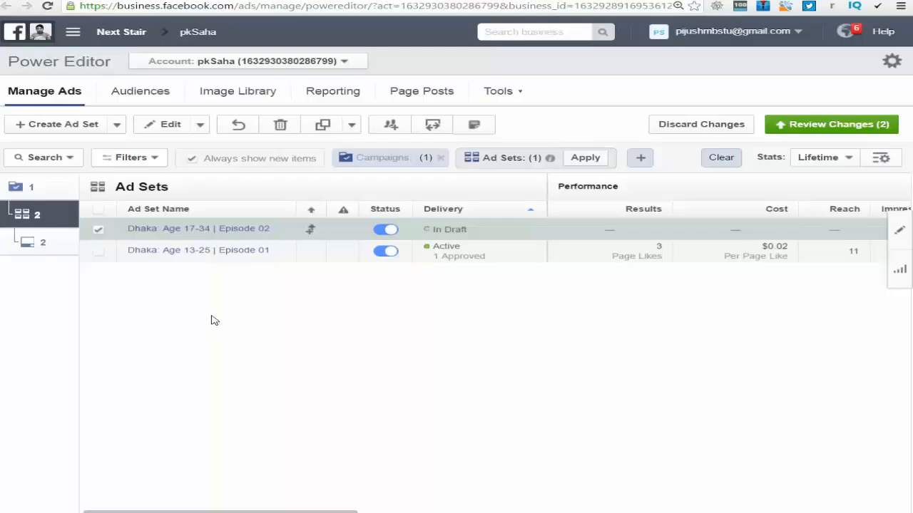
{"action": "key", "text": "ctrl+v"}
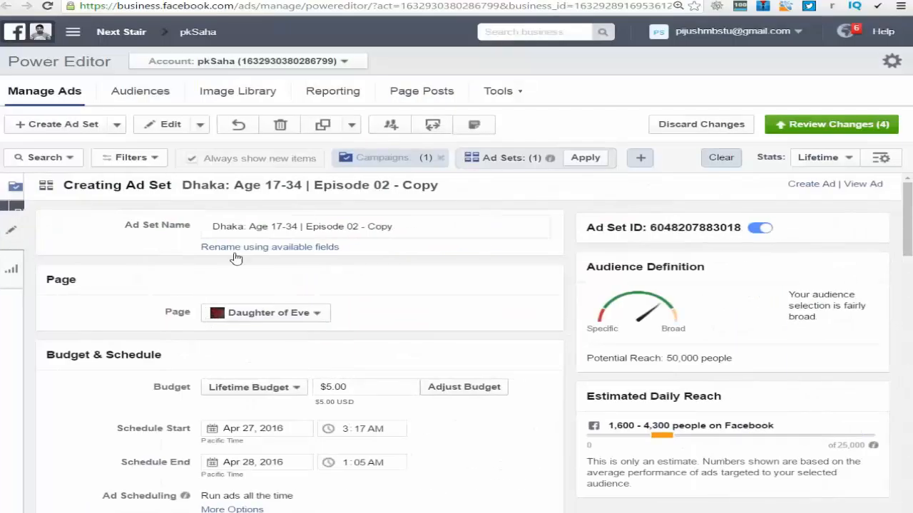
Step: Rename the copied ad set Sylhet: Age 17-34 | Episode 03
{"action": "left_click_drag", "start_coordinate": [245, 229], "coordinate": [206, 230]}
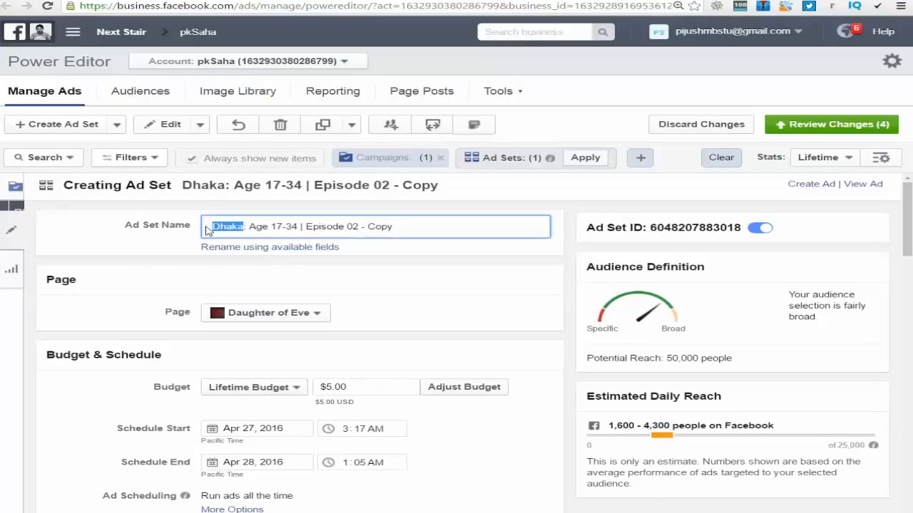
{"action": "type", "text": "Sylhet:"}
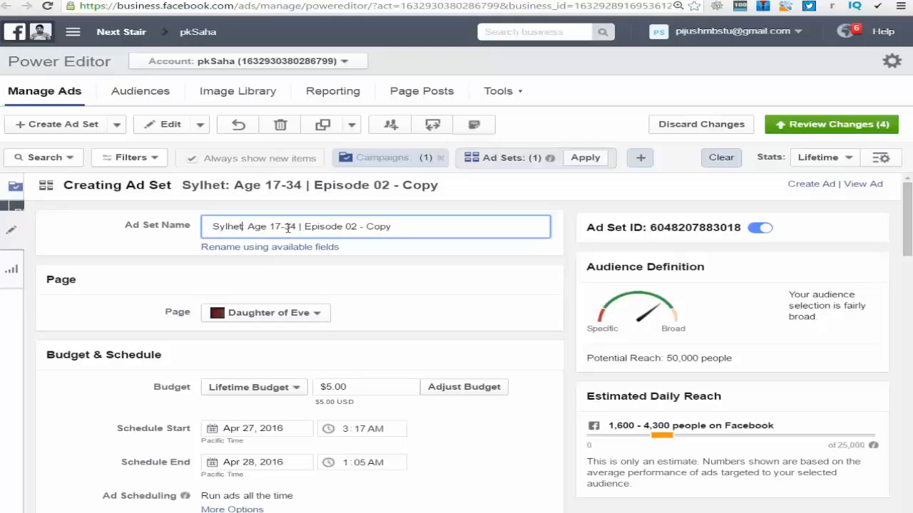
{"action": "left_click_drag", "start_coordinate": [269, 227], "coordinate": [403, 226]}
{"action": "left_click", "coordinate": [302, 227]}
{"action": "type", "text": "3"}
{"action": "left_click", "coordinate": [379, 287]}
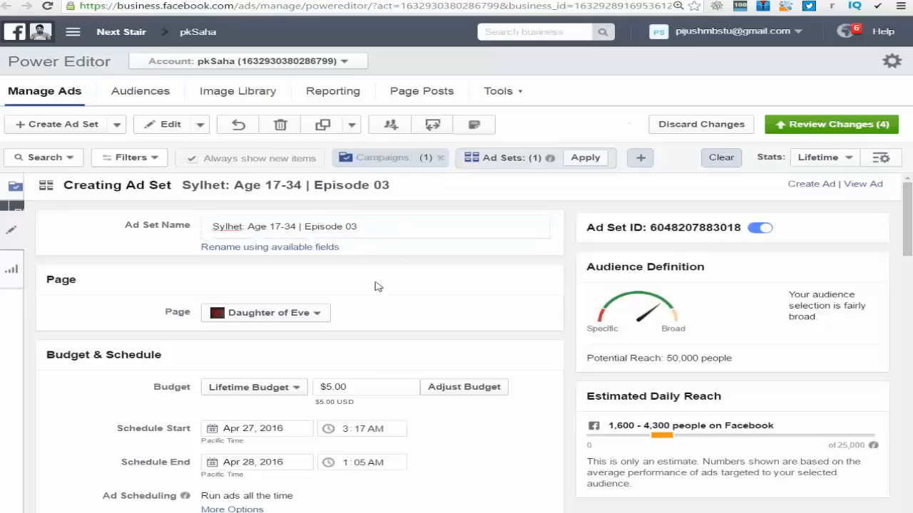
Step: Remove the existing Bangladesh locations from the ad set's audience and add Sylhet, Sylhet Division instead
{"action": "scroll", "coordinate": [146, 307], "scroll_direction": "down", "scroll_amount": 3}
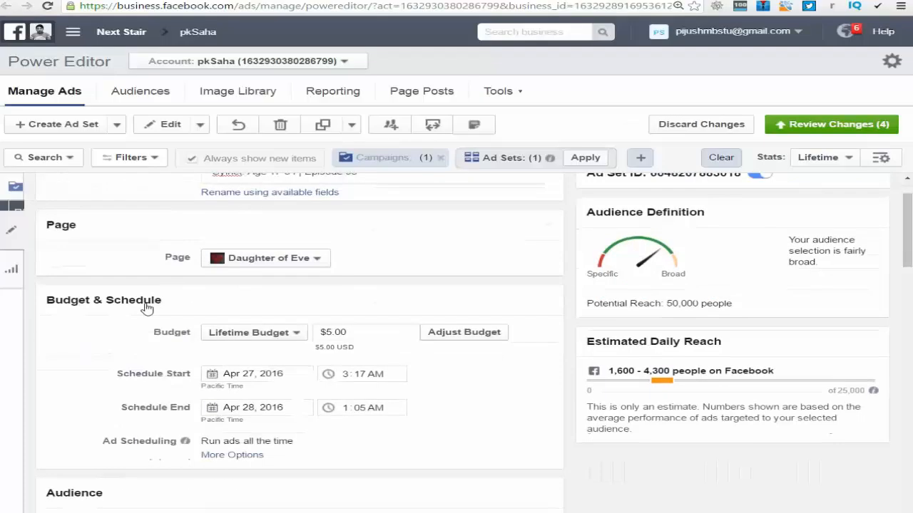
{"action": "scroll", "coordinate": [146, 307], "scroll_direction": "down", "scroll_amount": 6}
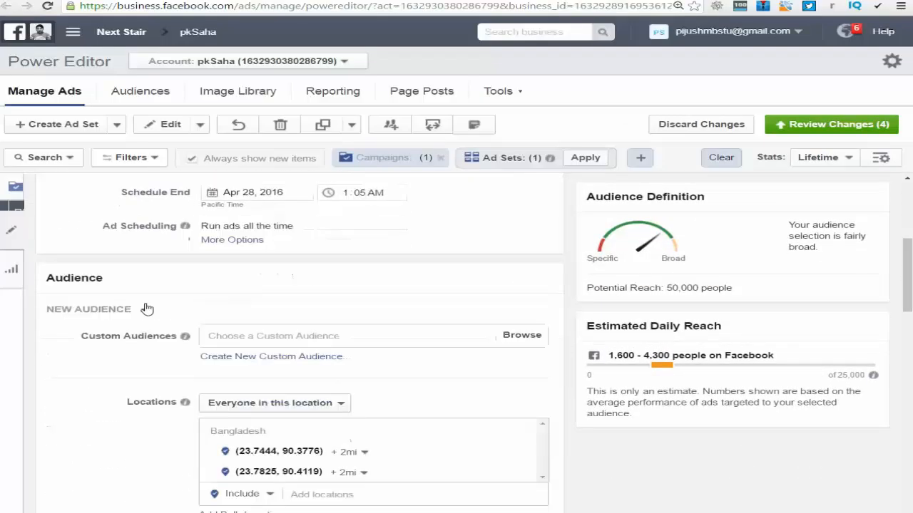
{"action": "scroll", "coordinate": [147, 308], "scroll_direction": "down", "scroll_amount": 3}
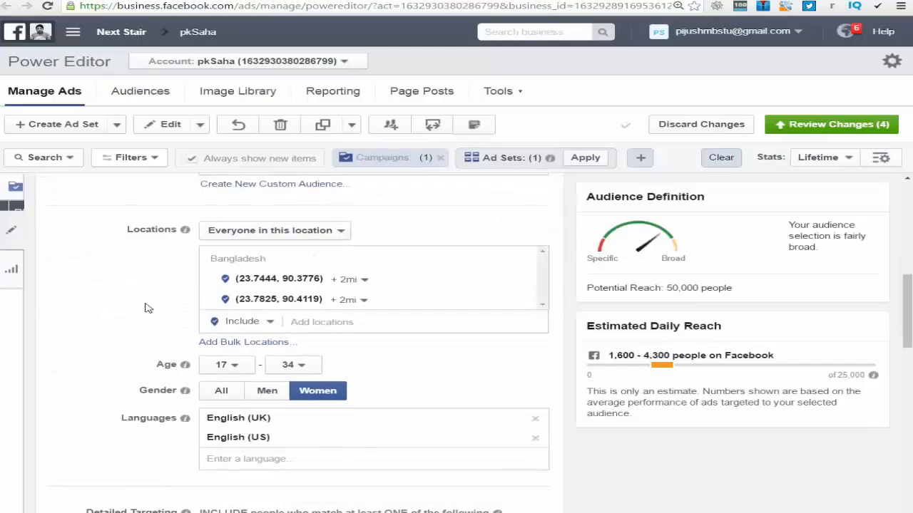
{"action": "left_click", "coordinate": [522, 262]}
{"action": "left_click", "coordinate": [329, 259]}
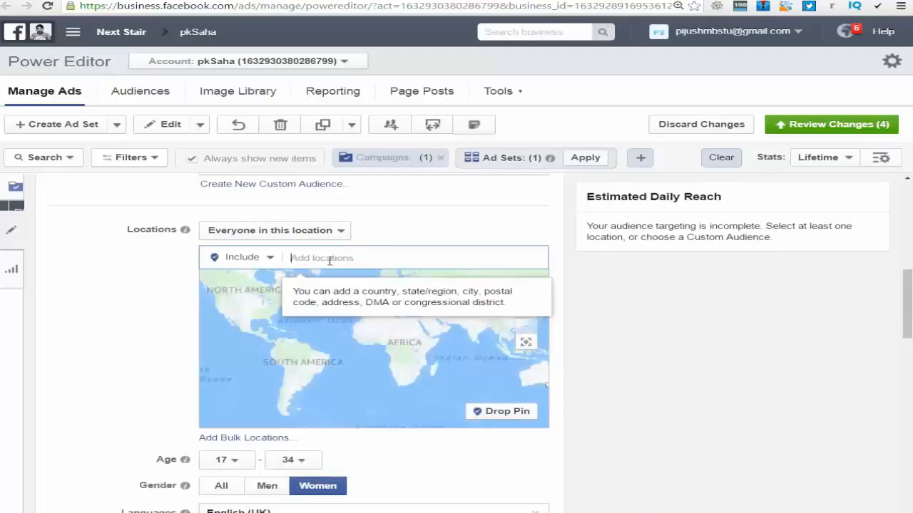
{"action": "type", "text": "sylhet"}
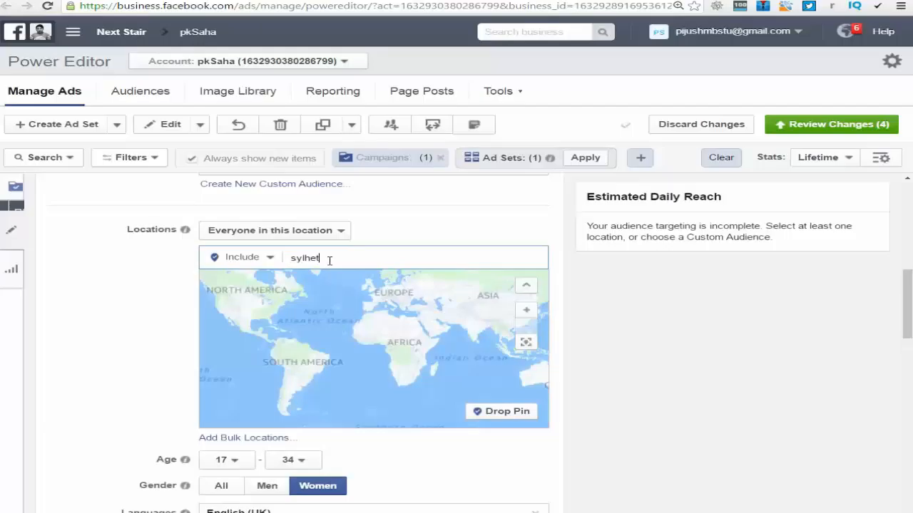
{"action": "left_click", "coordinate": [384, 280]}
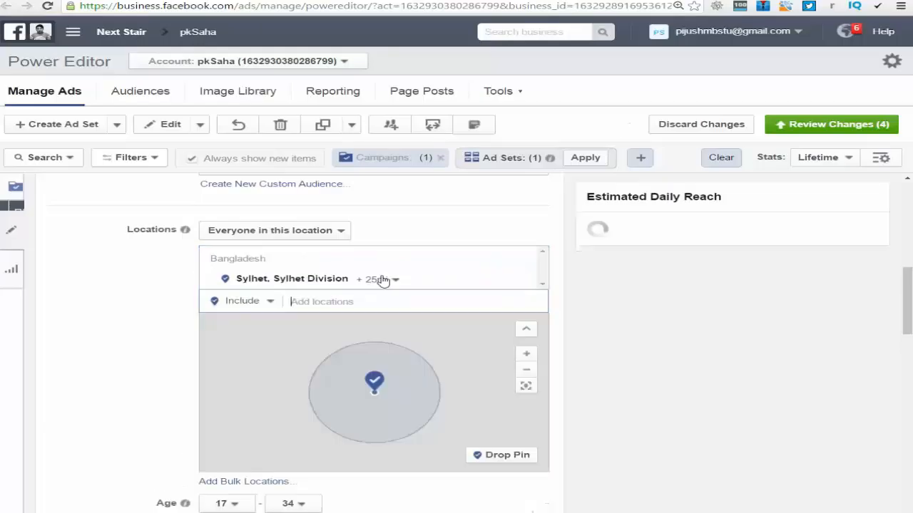
Step: Limit the Sylhet location targeting to the current city only
{"action": "left_click", "coordinate": [390, 281]}
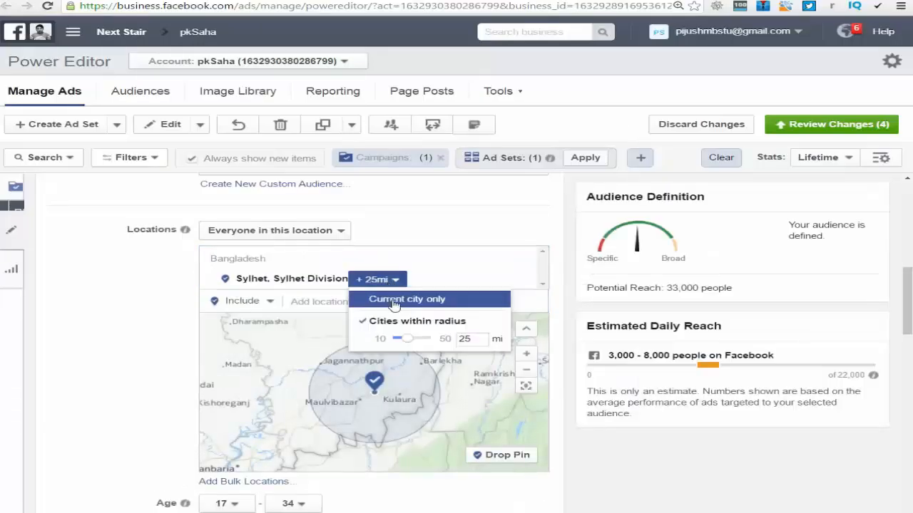
{"action": "left_click", "coordinate": [395, 302]}
{"action": "left_click", "coordinate": [360, 280]}
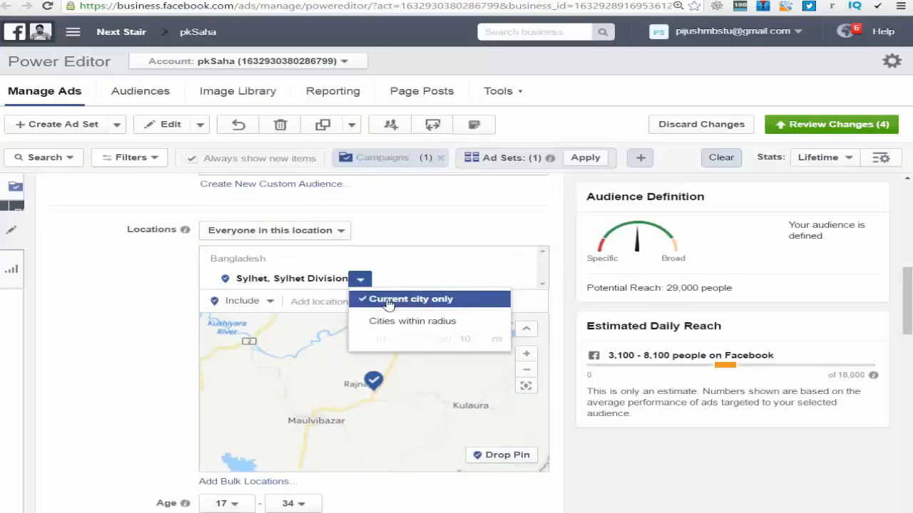
{"action": "left_click", "coordinate": [153, 348]}
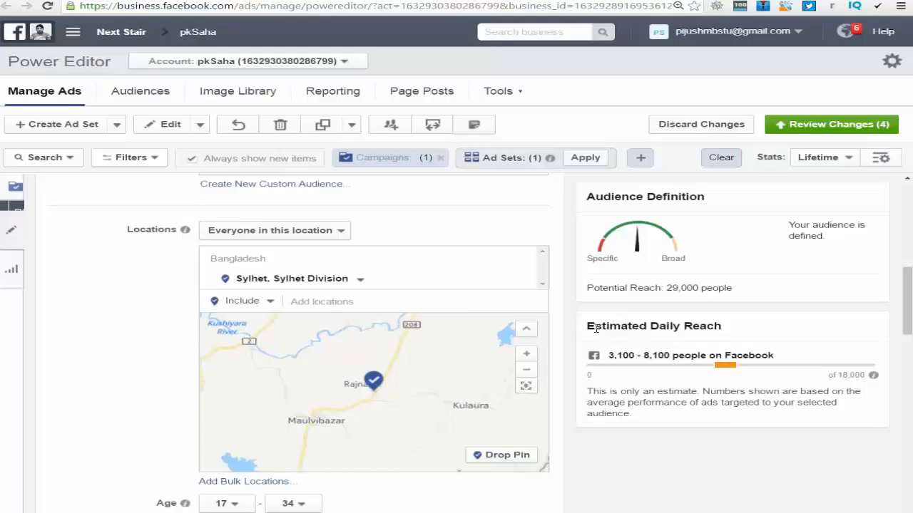
Step: Examine the Sylhet ad set's estimated daily reach alongside its budget and schedule, and close the editor
{"action": "left_click_drag", "start_coordinate": [591, 328], "coordinate": [723, 327]}
{"action": "left_click", "coordinate": [635, 308]}
{"action": "scroll", "coordinate": [140, 312], "scroll_direction": "up", "scroll_amount": 4}
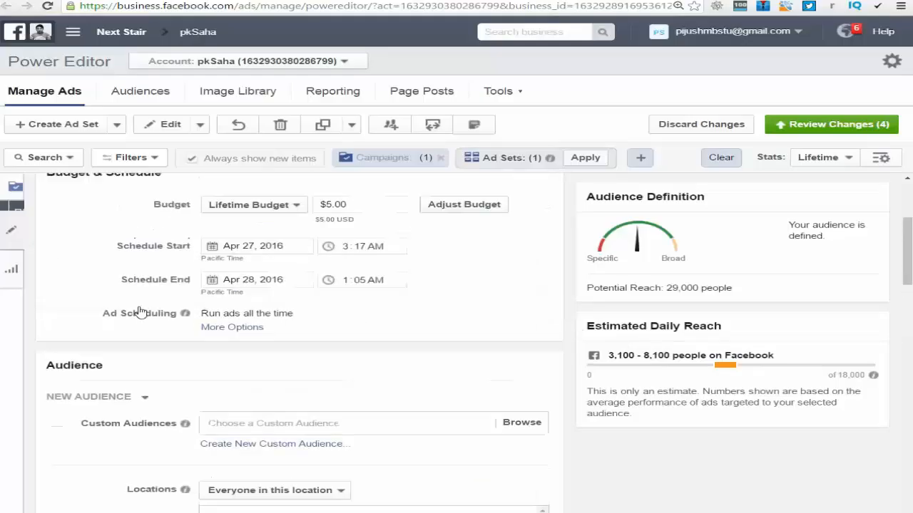
{"action": "scroll", "coordinate": [140, 312], "scroll_direction": "up", "scroll_amount": 3}
{"action": "scroll", "coordinate": [489, 378], "scroll_direction": "down", "scroll_amount": 3}
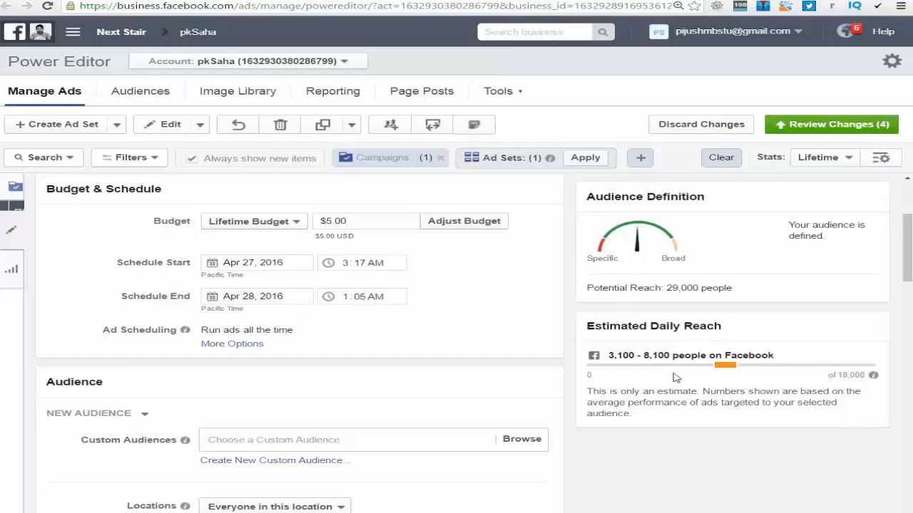
{"action": "left_click_drag", "start_coordinate": [610, 356], "coordinate": [670, 356]}
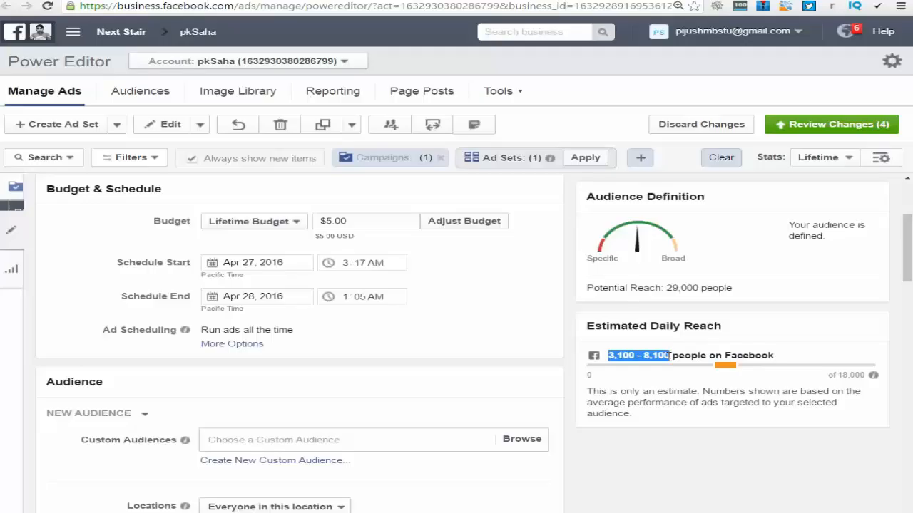
{"action": "left_click", "coordinate": [644, 356]}
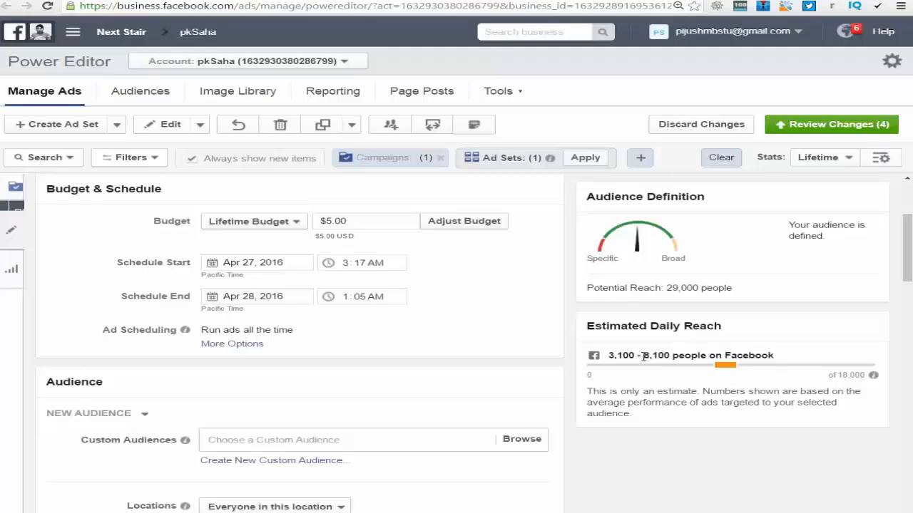
{"action": "left_click", "coordinate": [11, 235]}
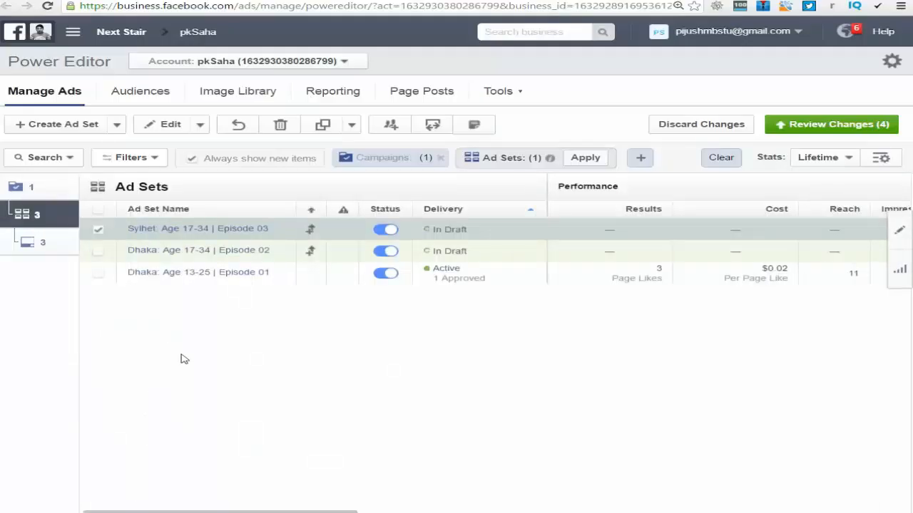
Step: Select both draft ad sets and both of their draft ads, and return to the ad set list
{"action": "left_click", "coordinate": [98, 254]}
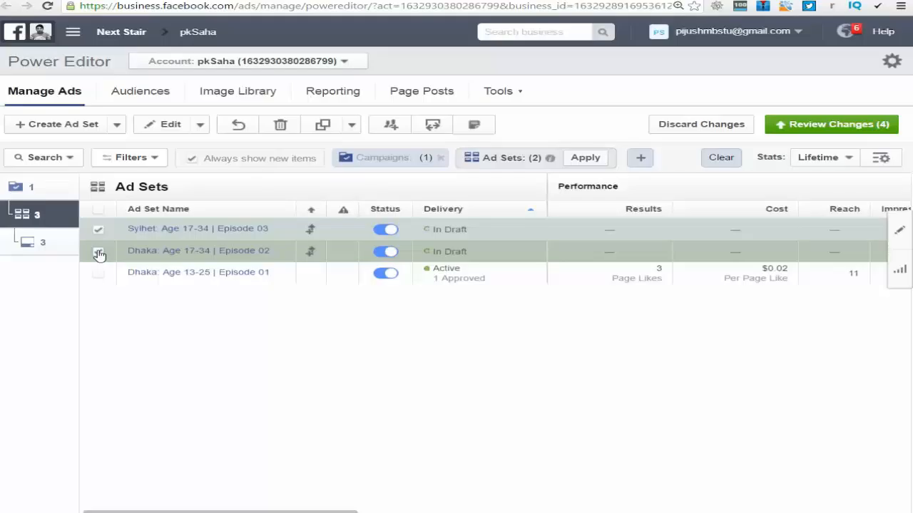
{"action": "left_click", "coordinate": [39, 251]}
{"action": "key", "text": "ctrl+v"}
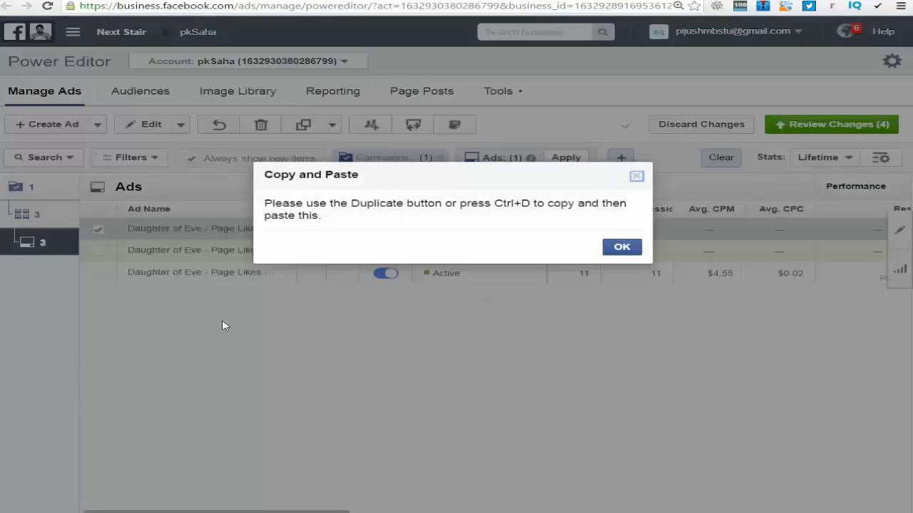
{"action": "left_click", "coordinate": [636, 175]}
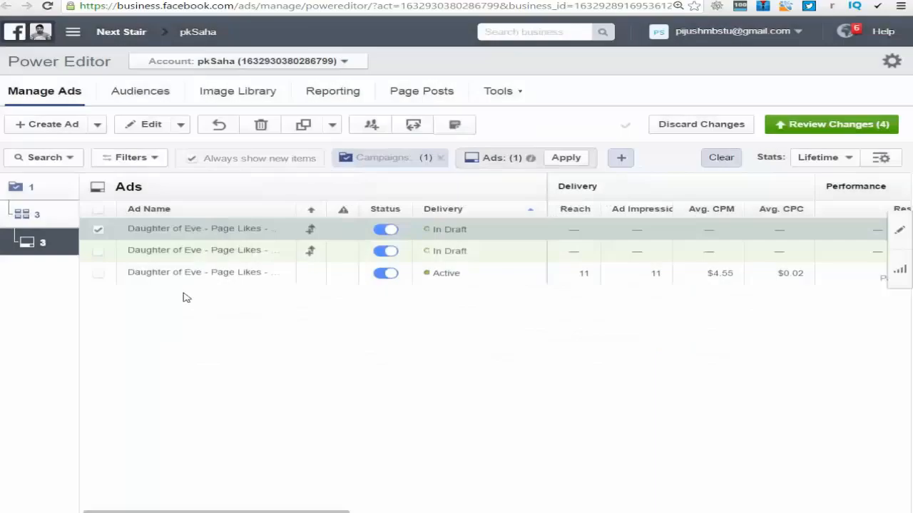
{"action": "left_click", "coordinate": [97, 252]}
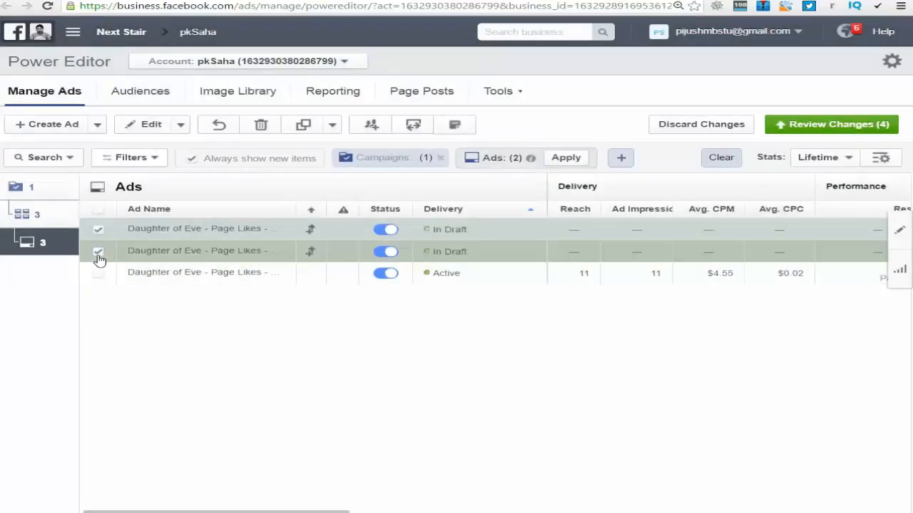
{"action": "left_click", "coordinate": [39, 216]}
{"action": "key", "text": "ctrl+v"}
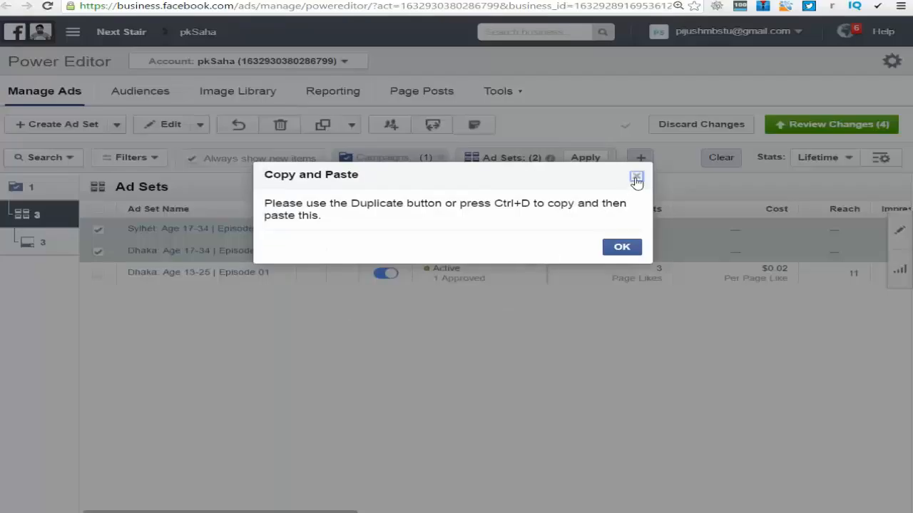
{"action": "left_click", "coordinate": [636, 178]}
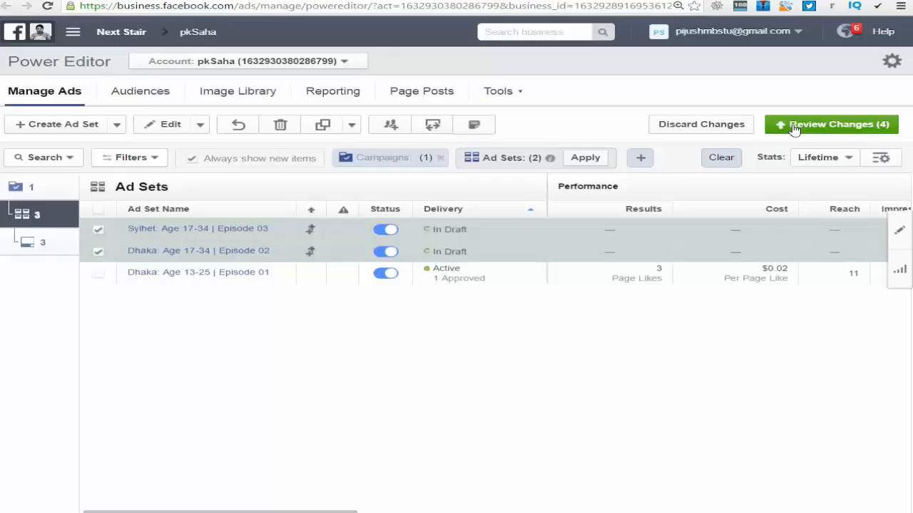
Step: Review the pending ad set and ad changes, publish them all, and close the summary
{"action": "left_click", "coordinate": [794, 127]}
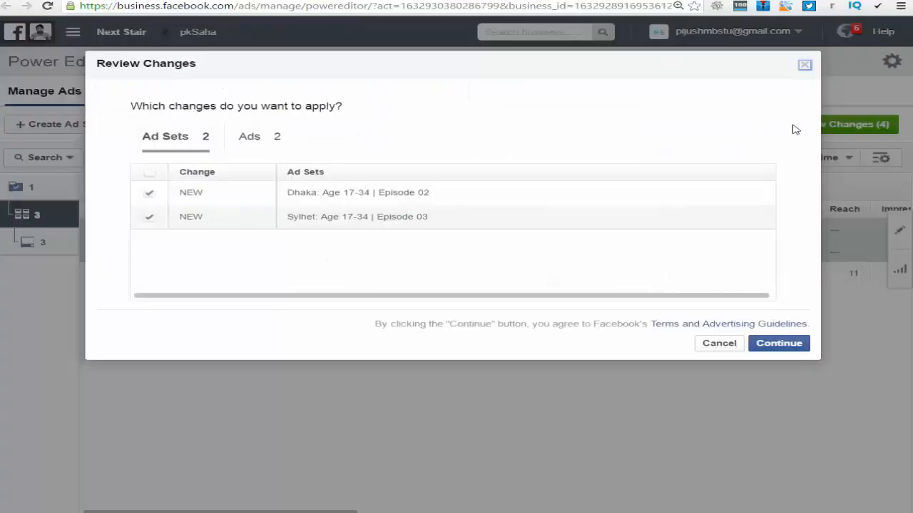
{"action": "left_click", "coordinate": [249, 146]}
{"action": "left_click", "coordinate": [178, 146]}
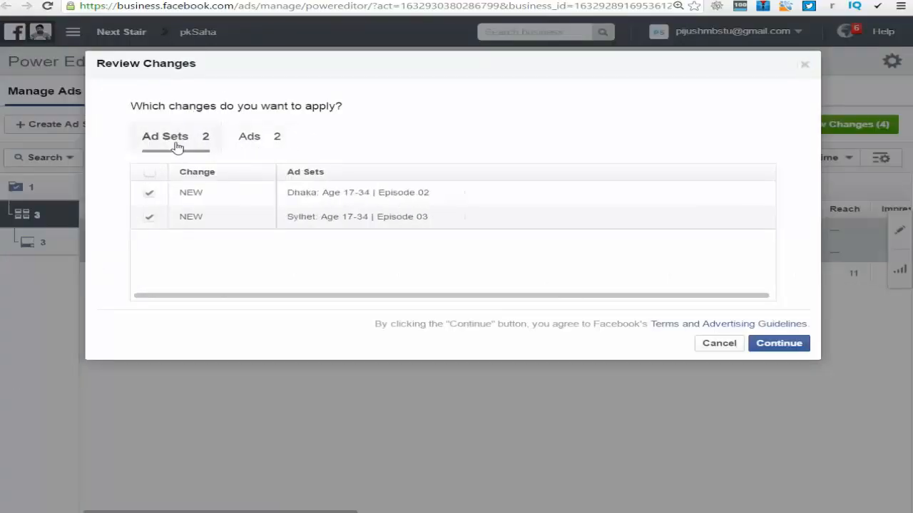
{"action": "left_click", "coordinate": [768, 349]}
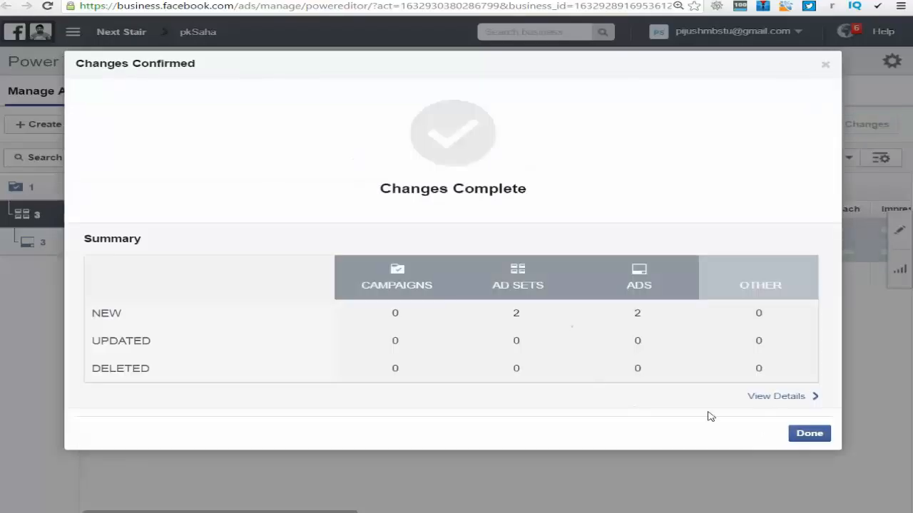
{"action": "left_click", "coordinate": [803, 439]}
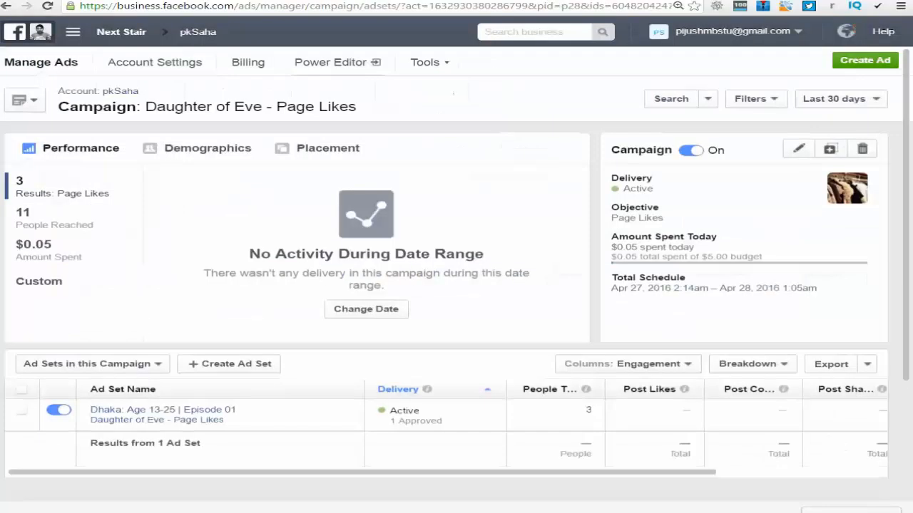
Step: Reload the Daughter of Eve - Page Likes campaign in Ads Manager and check the delivery of its ad sets
{"action": "left_click", "coordinate": [50, 68]}
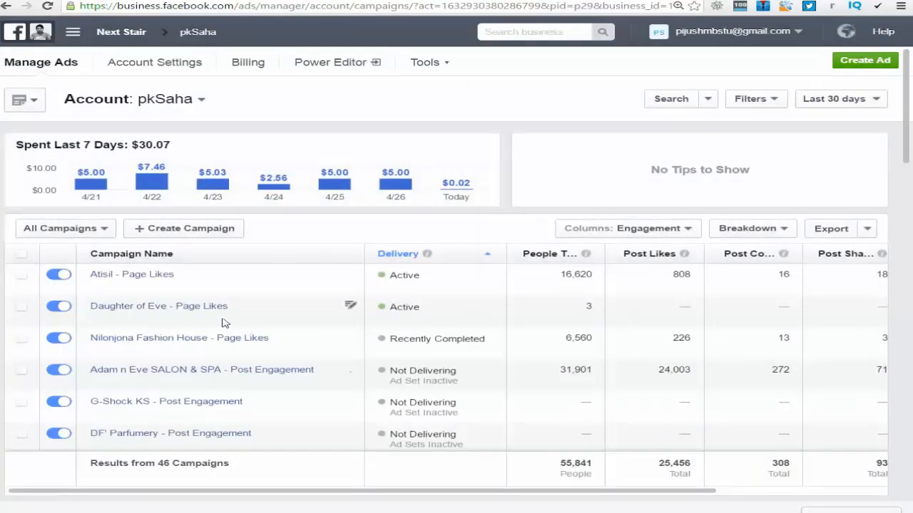
{"action": "left_click", "coordinate": [154, 308]}
{"action": "scroll", "coordinate": [250, 294], "scroll_direction": "down", "scroll_amount": 1}
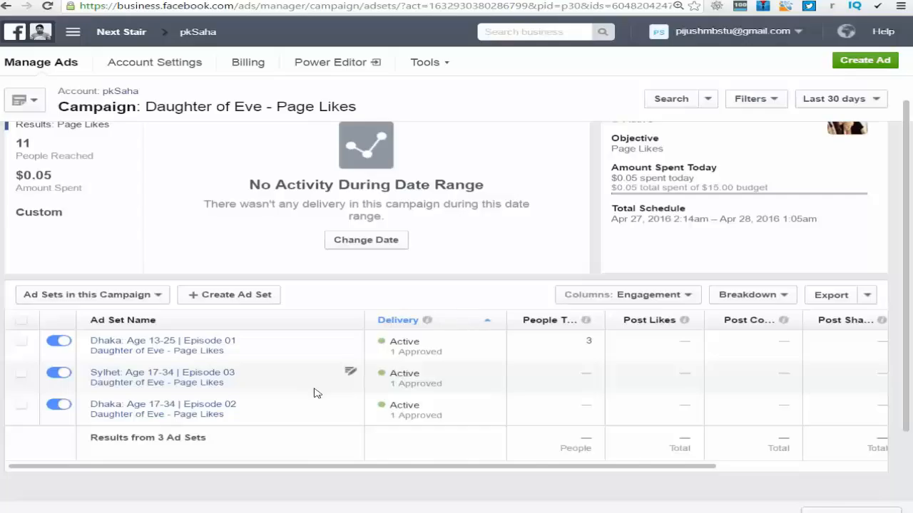
Step: Return to the account's campaign overview and open the Audiences page
{"action": "left_click", "coordinate": [32, 69]}
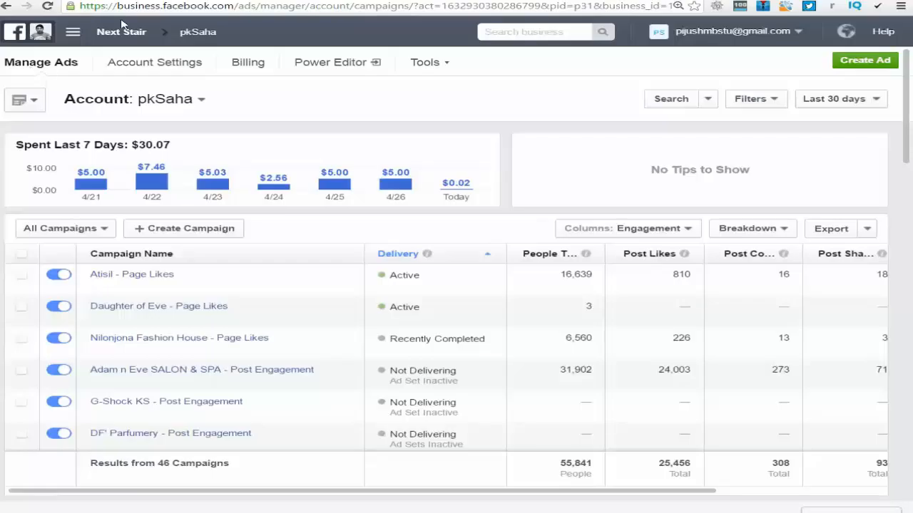
{"action": "left_click", "coordinate": [430, 71]}
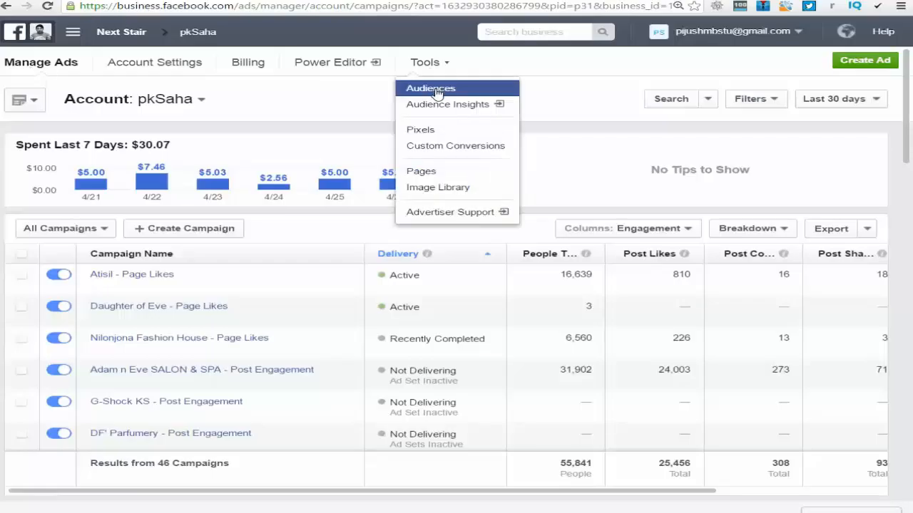
{"action": "left_click", "coordinate": [432, 88]}
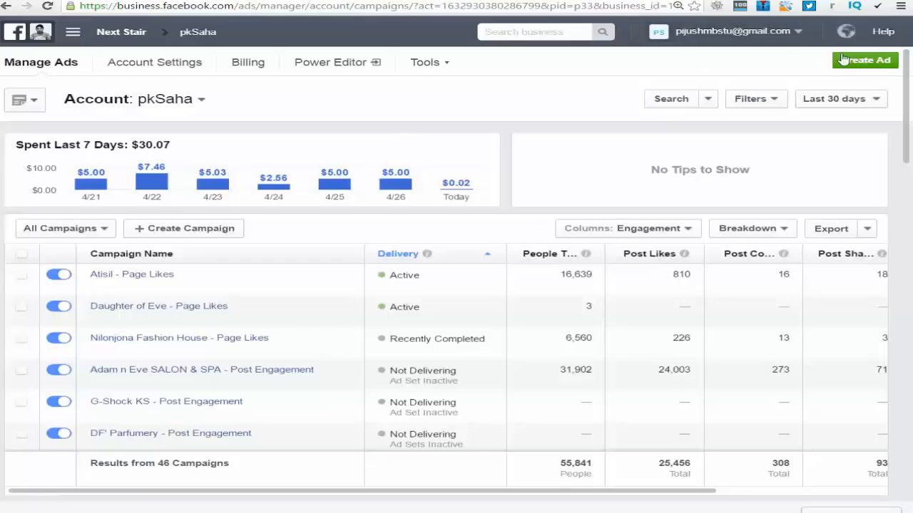
Step: Start a new ad with the Promote your Page objective for the owner's personal-name Page and continue to its audience and budget
{"action": "left_click", "coordinate": [864, 62]}
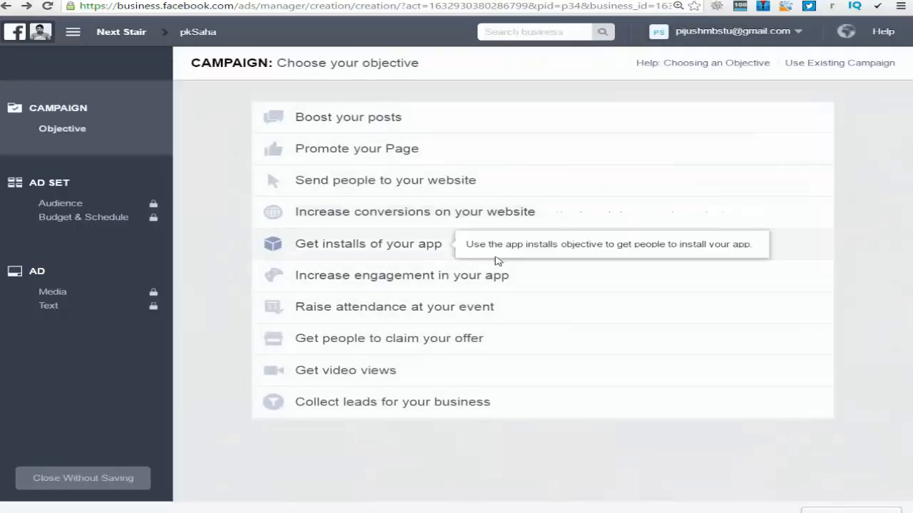
{"action": "left_click", "coordinate": [372, 156]}
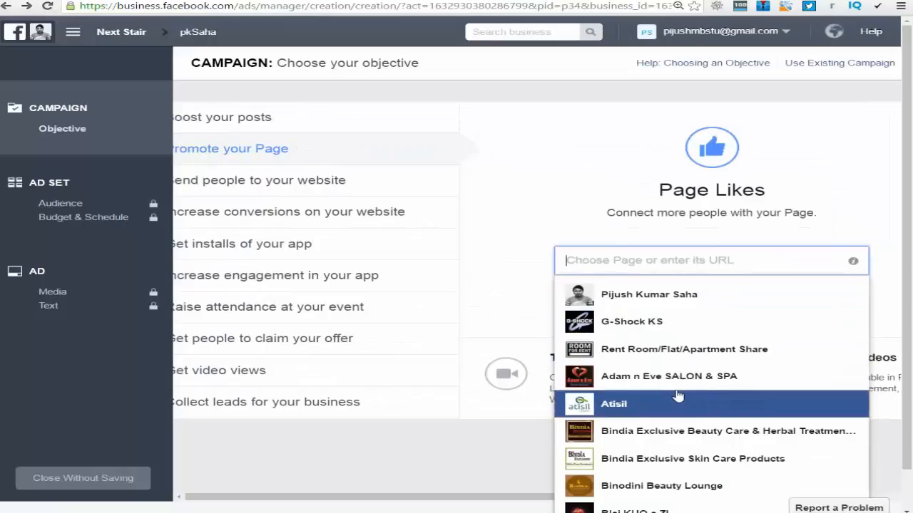
{"action": "scroll", "coordinate": [676, 396], "scroll_direction": "down", "scroll_amount": 1}
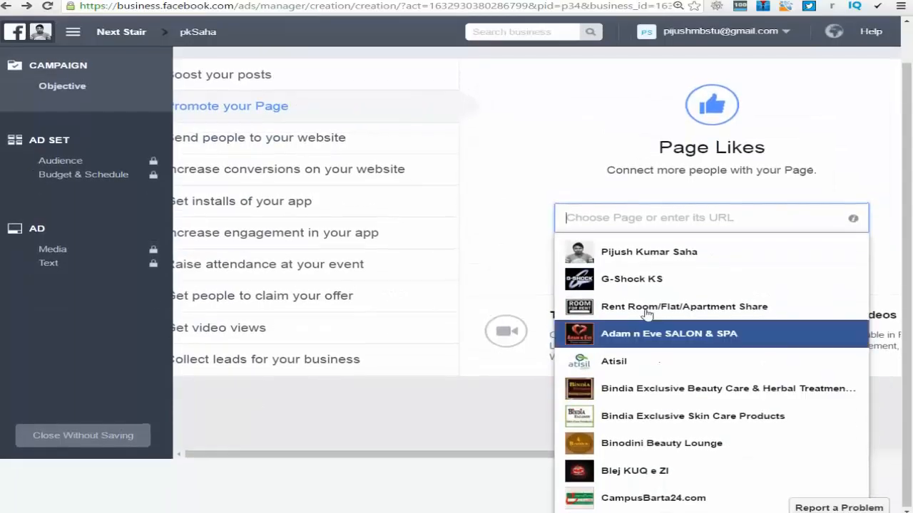
{"action": "left_click", "coordinate": [610, 246]}
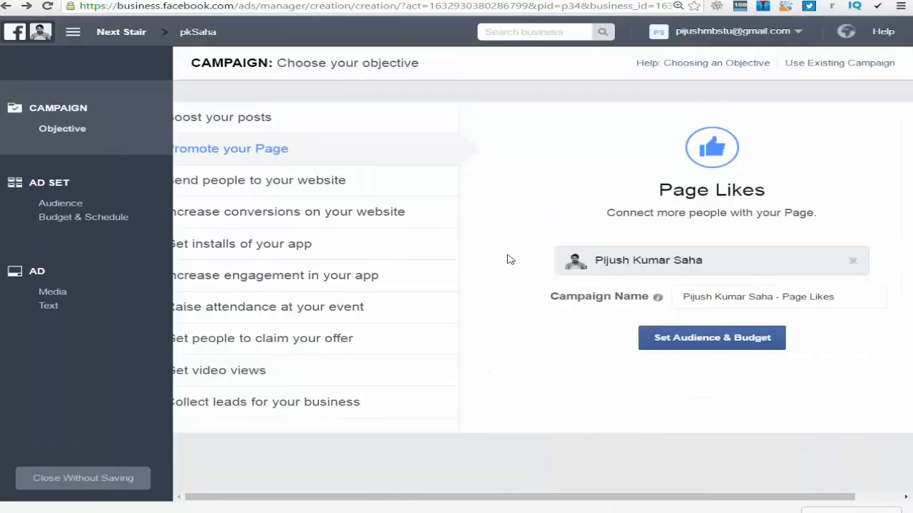
{"action": "left_click", "coordinate": [740, 345]}
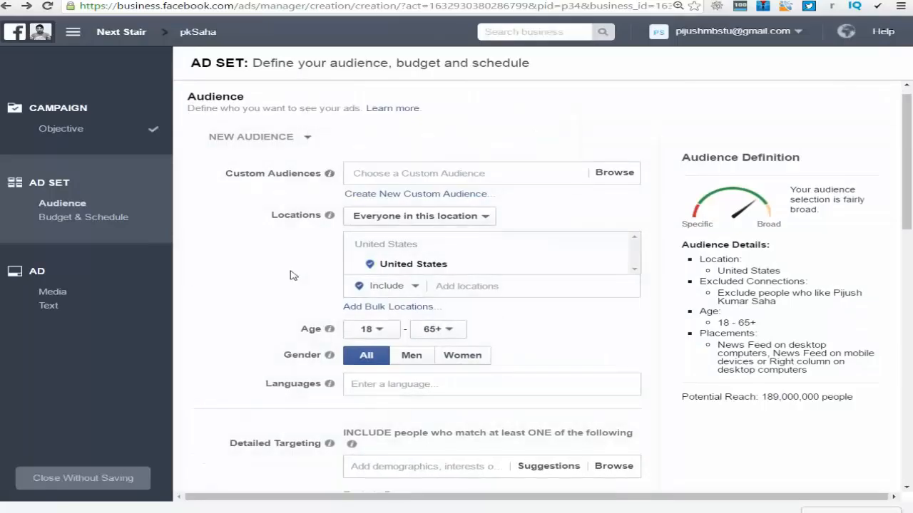
Step: Look through the default ad set options and the ad's media, text and previews, and close the ad without saving
{"action": "scroll", "coordinate": [293, 276], "scroll_direction": "down", "scroll_amount": 10}
{"action": "scroll", "coordinate": [298, 284], "scroll_direction": "down", "scroll_amount": 3}
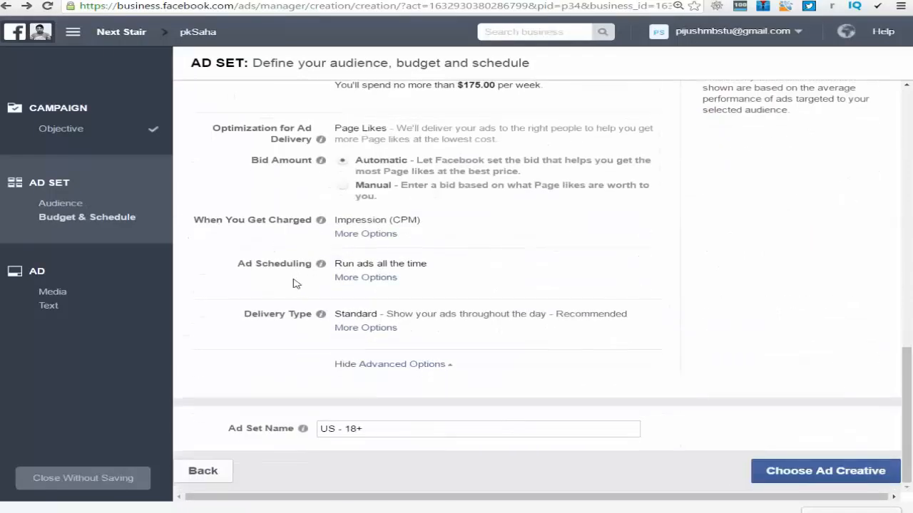
{"action": "left_click", "coordinate": [842, 477]}
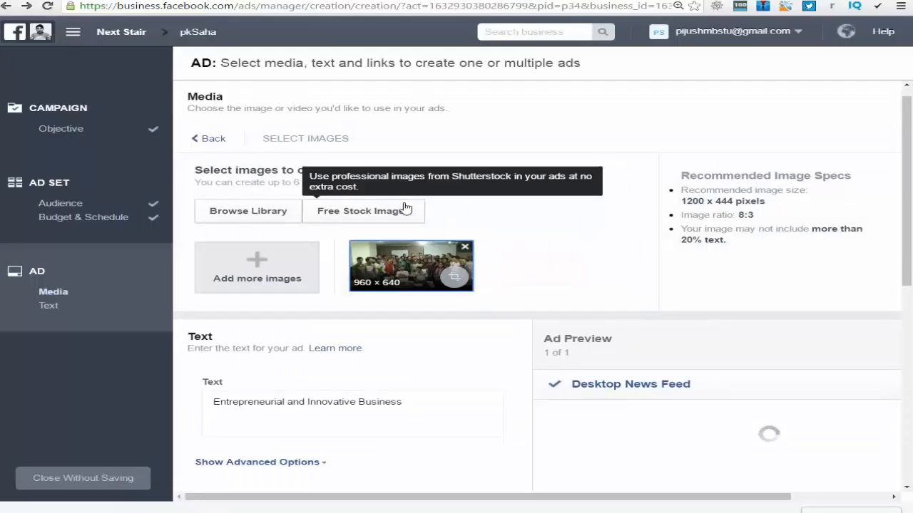
{"action": "scroll", "coordinate": [427, 228], "scroll_direction": "down", "scroll_amount": 5}
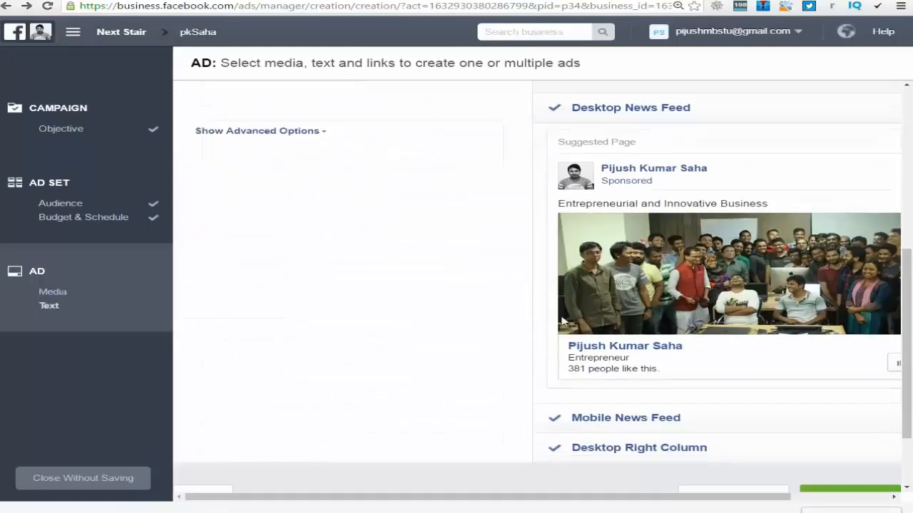
{"action": "left_click_drag", "start_coordinate": [681, 499], "coordinate": [779, 500]}
{"action": "scroll", "coordinate": [788, 467], "scroll_direction": "down", "scroll_amount": 3}
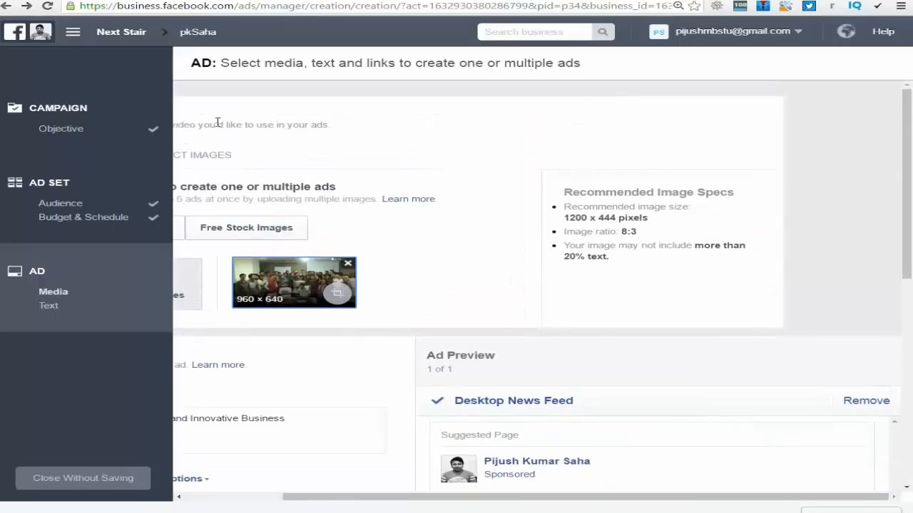
{"action": "left_click", "coordinate": [89, 479]}
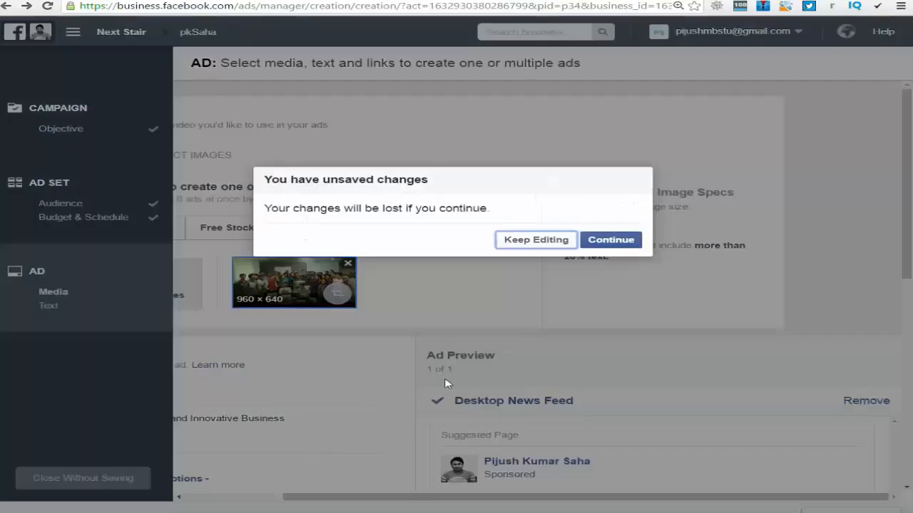
{"action": "left_click", "coordinate": [608, 242]}
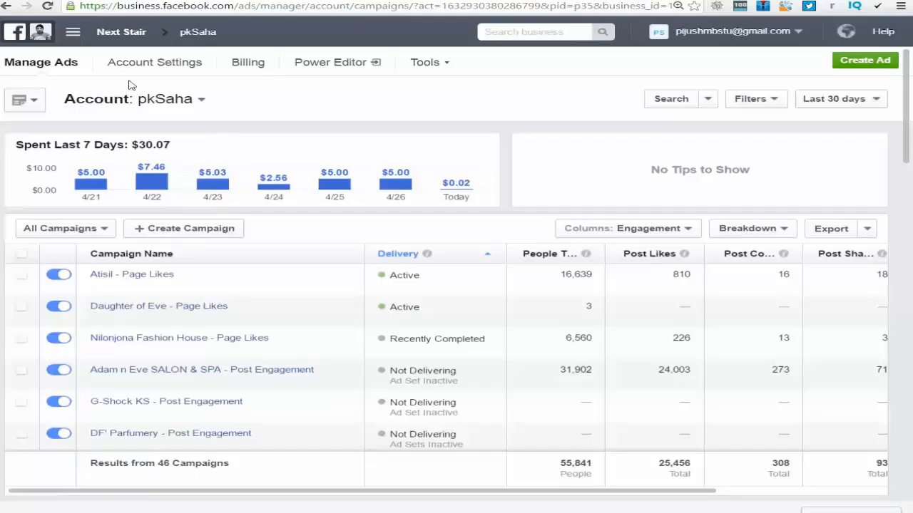
Step: Switch to Power Editor and open the ad sets of the Daughter of Eve - Page Likes campaign
{"action": "left_click", "coordinate": [330, 63]}
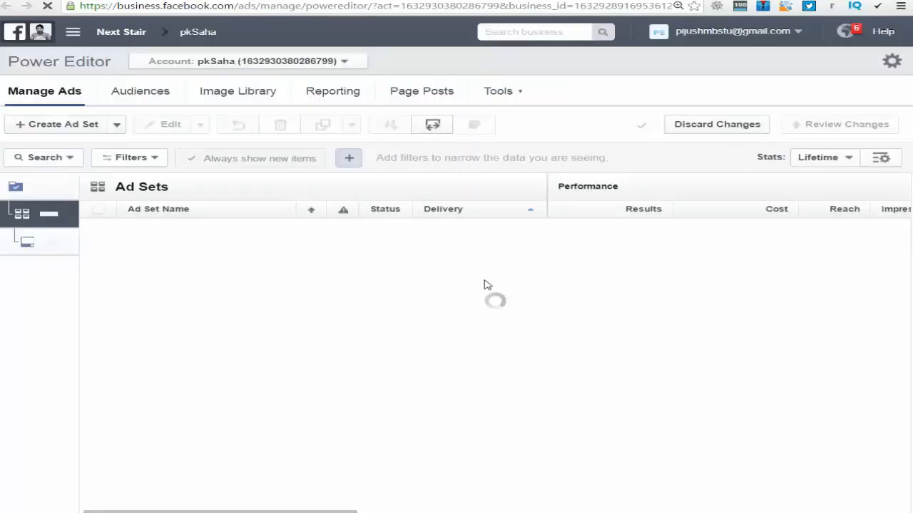
{"action": "left_click", "coordinate": [720, 158]}
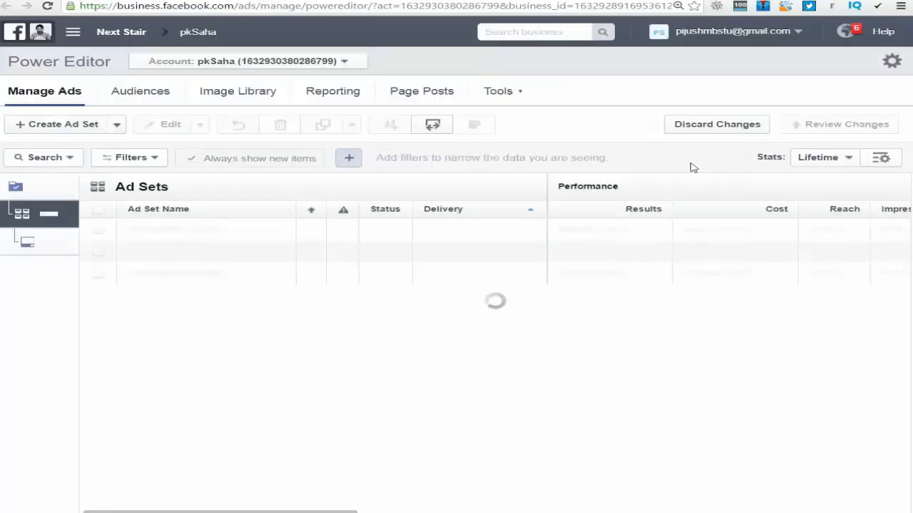
{"action": "left_click", "coordinate": [40, 191]}
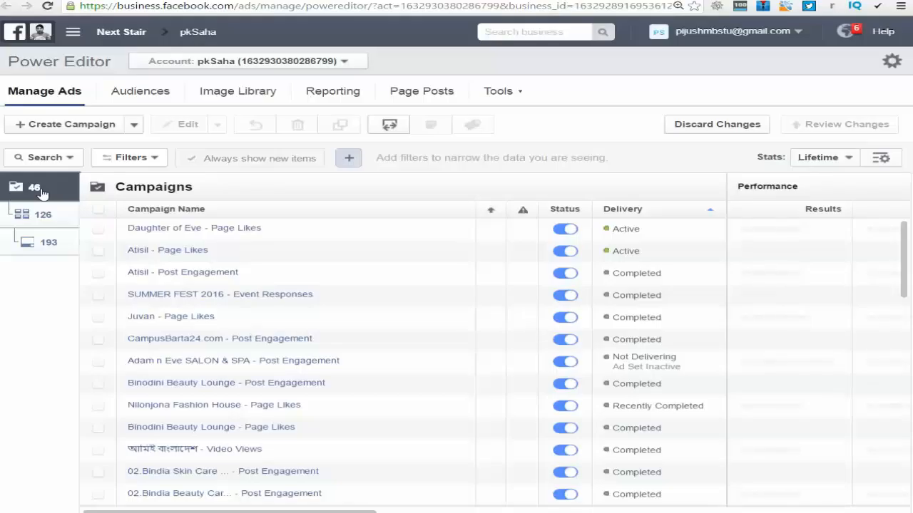
{"action": "right_click", "coordinate": [43, 193]}
{"action": "left_click", "coordinate": [372, 177]}
{"action": "left_click", "coordinate": [212, 230]}
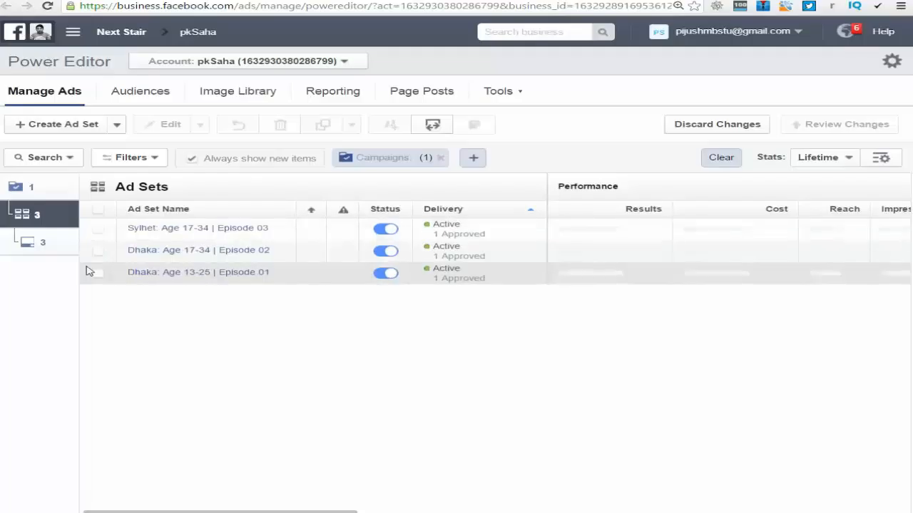
Step: Duplicate the "Sylhet: Age 17-34 | Episode 03" ad set and replace Sylhet with BD in the copy's name
{"action": "left_click", "coordinate": [98, 229]}
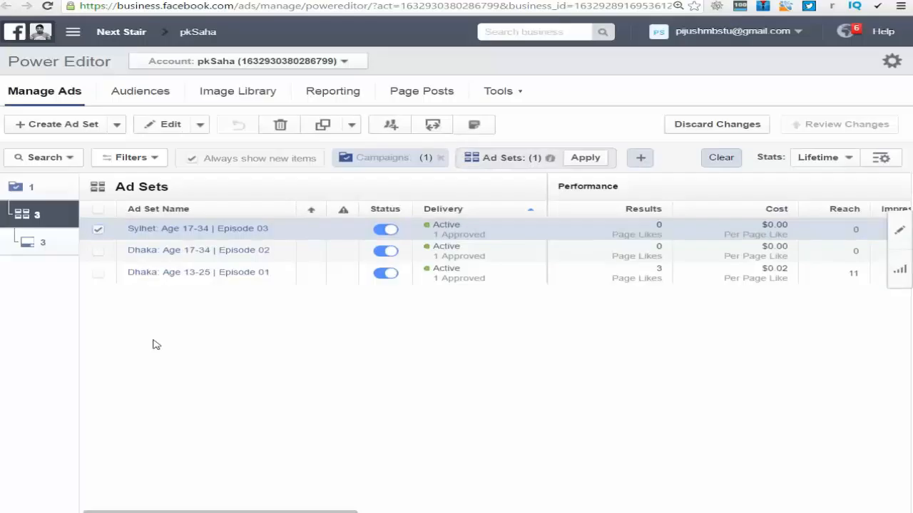
{"action": "key", "text": "ctrl+v"}
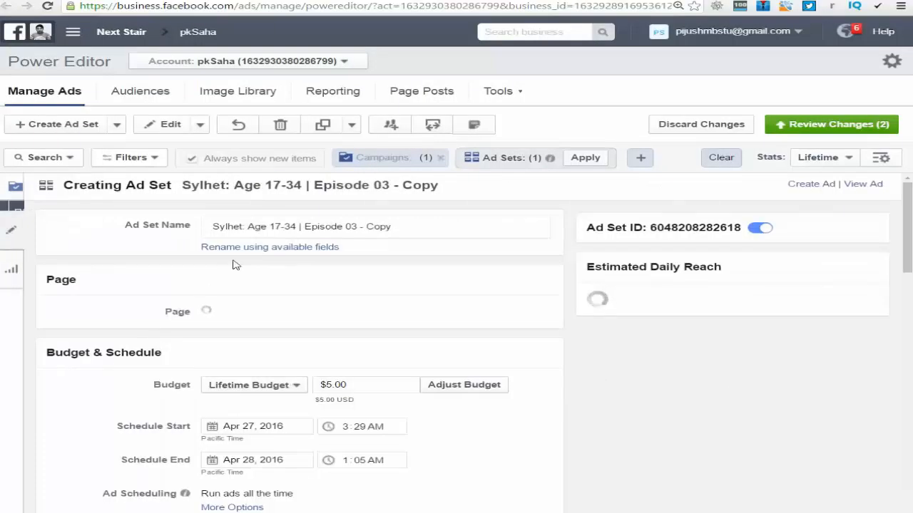
{"action": "double_click", "coordinate": [211, 229]}
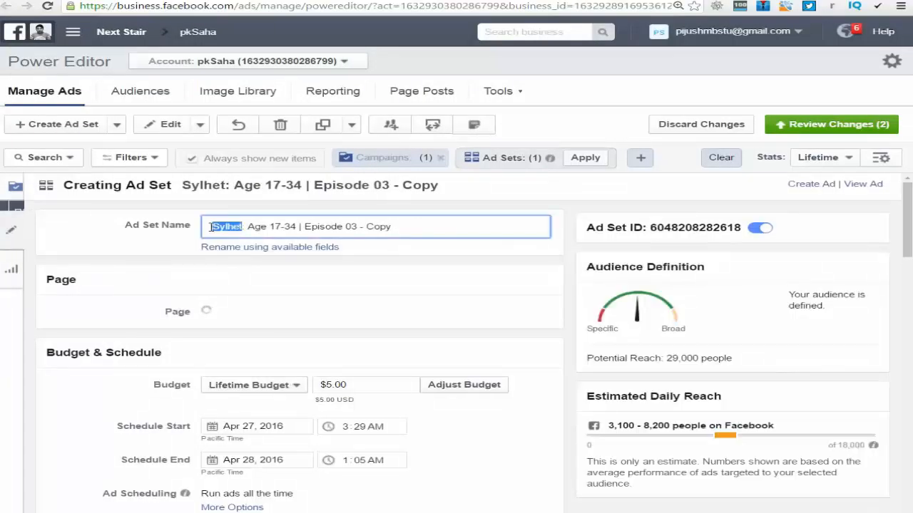
{"action": "type", "text": "Ba"}
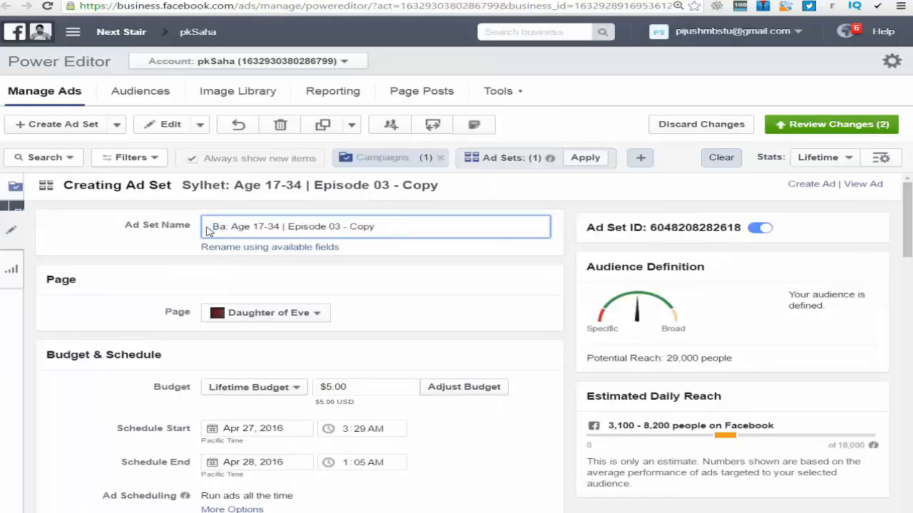
{"action": "key", "text": "BackSpace"}
{"action": "type", "text": "D"}
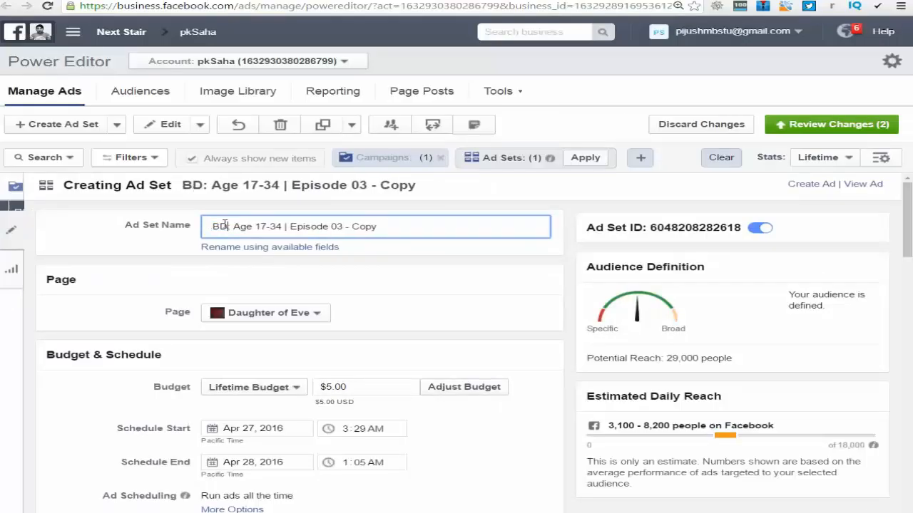
Step: Change the age range to 13-34 and the ending to Episode 04 in the copied ad set's name
{"action": "left_click_drag", "start_coordinate": [262, 226], "coordinate": [284, 226]}
{"action": "left_click", "coordinate": [278, 226]}
{"action": "left_click", "coordinate": [263, 227]}
{"action": "key", "text": "Delete"}
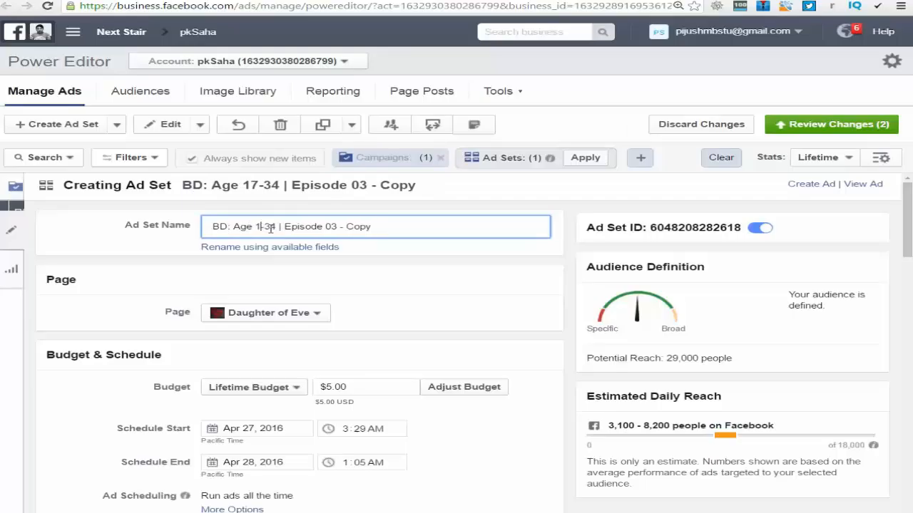
{"action": "type", "text": "3"}
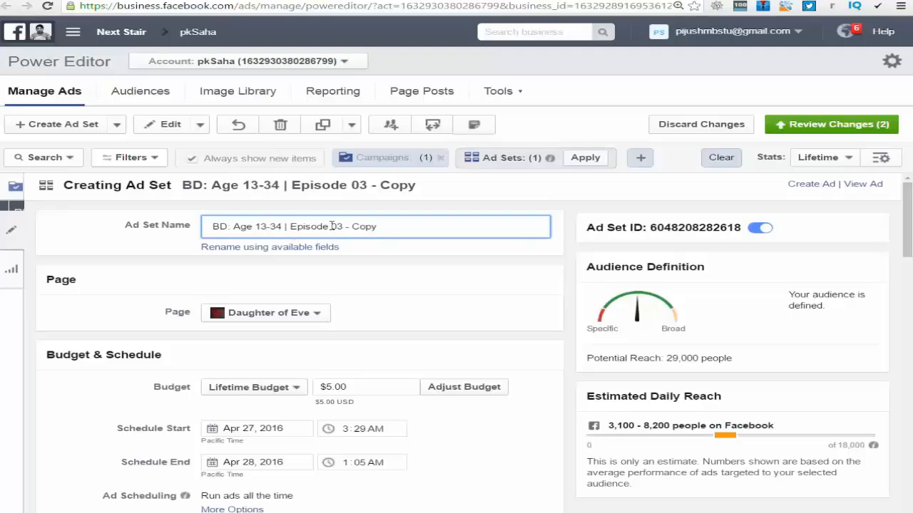
{"action": "left_click_drag", "start_coordinate": [334, 226], "coordinate": [378, 226]}
{"action": "type", "text": "4"}
{"action": "left_click", "coordinate": [430, 306]}
Step: Remove Sylhet from the copied ad set's audience locations and target the whole country of Bangladesh instead
{"action": "scroll", "coordinate": [393, 301], "scroll_direction": "down", "scroll_amount": 1}
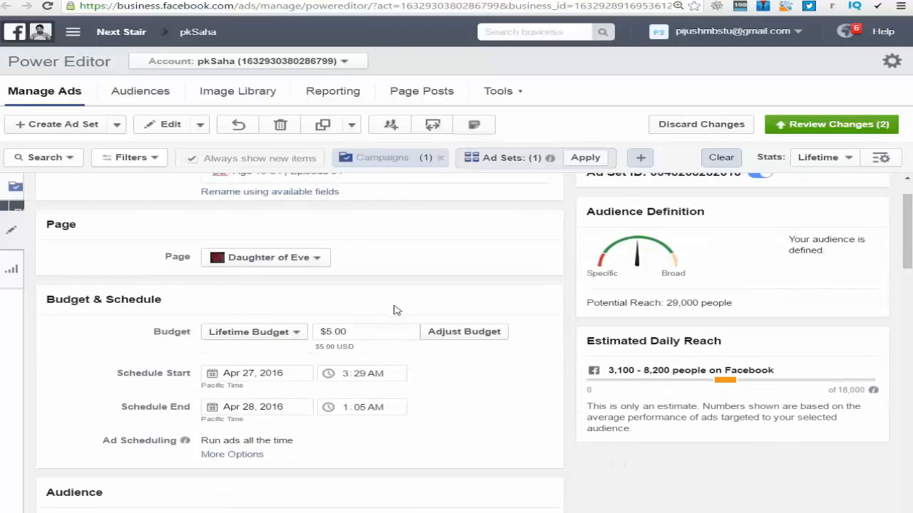
{"action": "scroll", "coordinate": [397, 310], "scroll_direction": "down", "scroll_amount": 5}
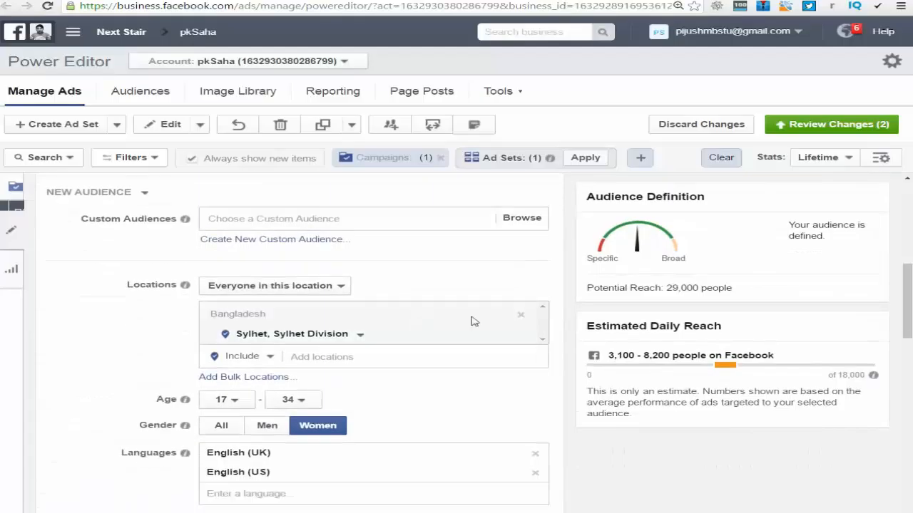
{"action": "left_click", "coordinate": [523, 319]}
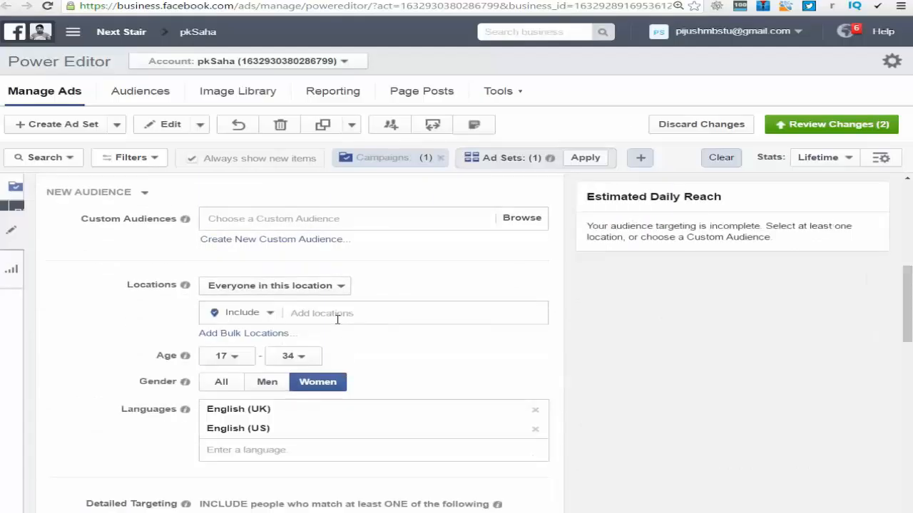
{"action": "left_click", "coordinate": [338, 320]}
{"action": "type", "text": "bangal"}
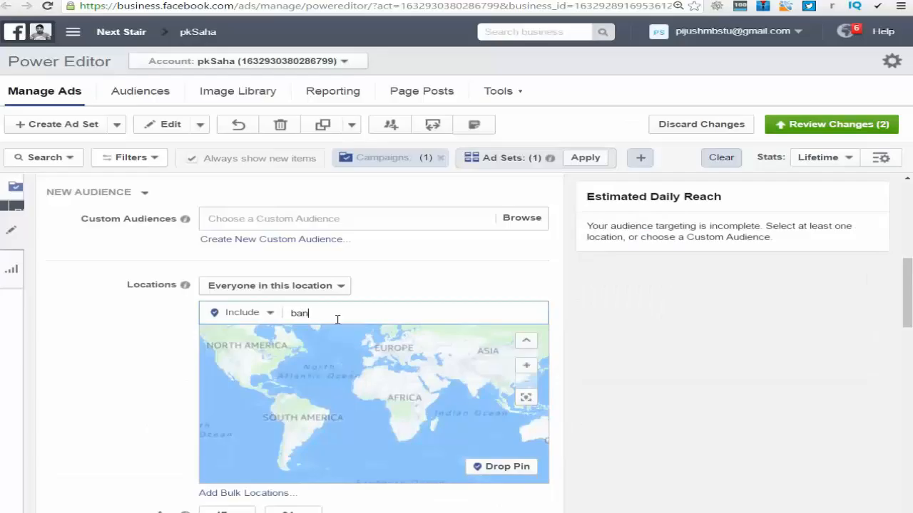
{"action": "key", "text": "BackSpace"}
{"action": "key", "text": "BackSpace"}
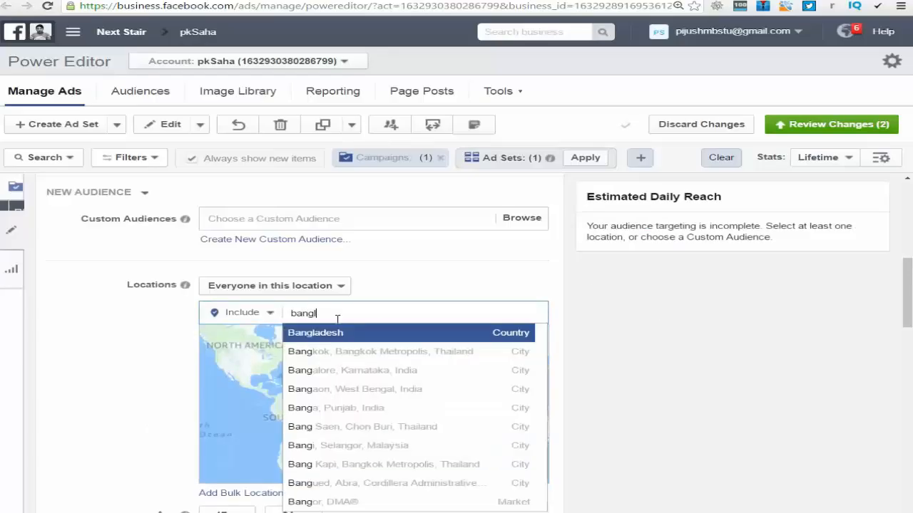
{"action": "type", "text": "la"}
{"action": "left_click", "coordinate": [340, 333]}
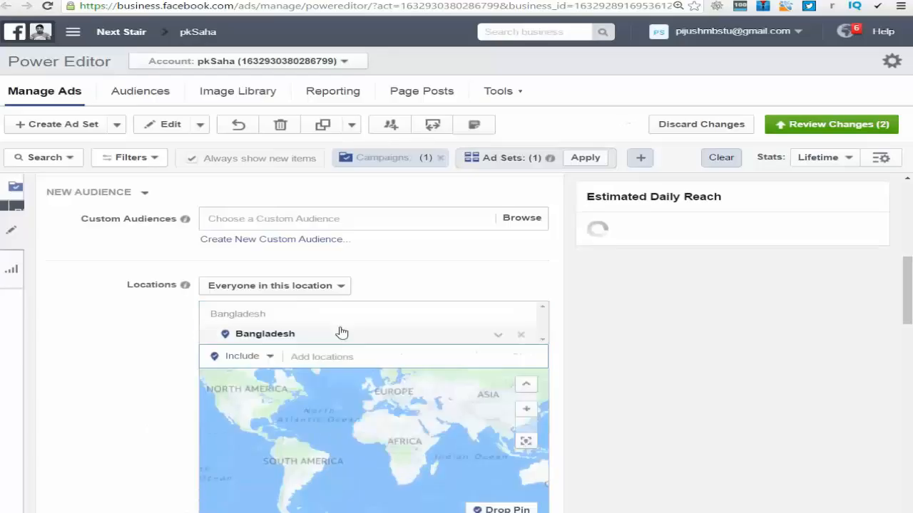
Step: Check the name, budget and audience settings of the BD ad set and close its editor
{"action": "scroll", "coordinate": [285, 248], "scroll_direction": "up", "scroll_amount": 3}
{"action": "scroll", "coordinate": [296, 244], "scroll_direction": "up", "scroll_amount": 3}
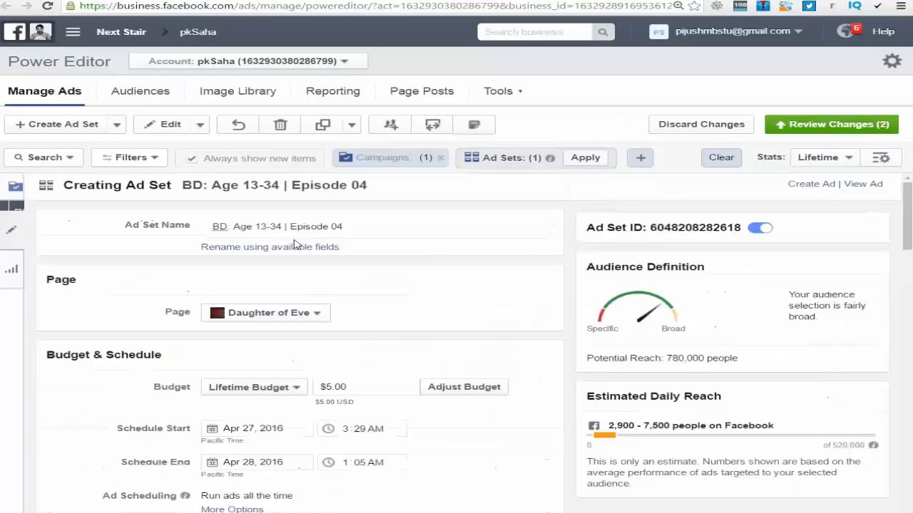
{"action": "scroll", "coordinate": [295, 244], "scroll_direction": "down", "scroll_amount": 6}
{"action": "left_click", "coordinate": [11, 231]}
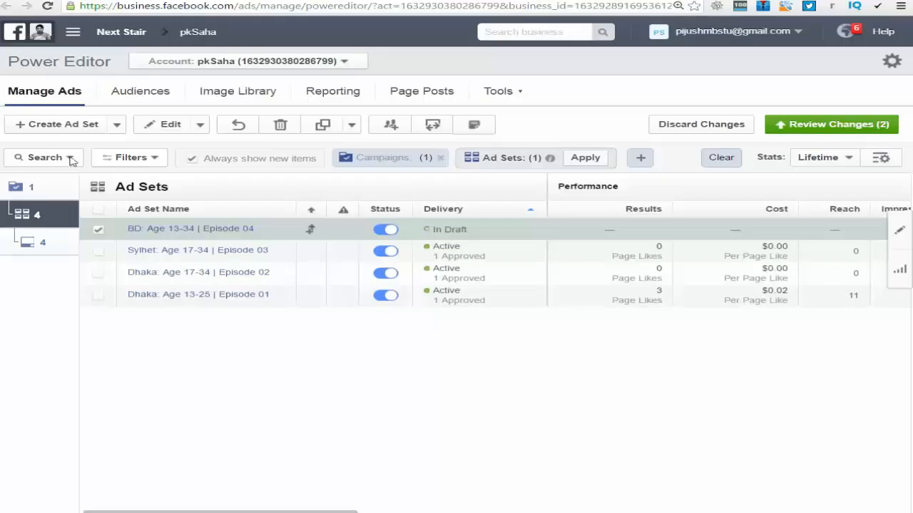
Step: Switch to Ads Manager and check the ad sets listed in the Daughter of Eve - Page Likes campaign
{"action": "left_click", "coordinate": [57, 1]}
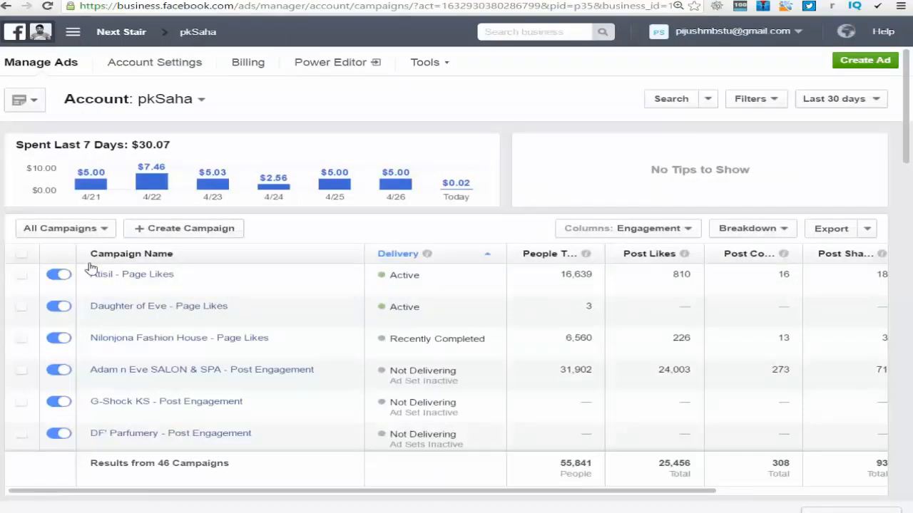
{"action": "left_click", "coordinate": [107, 307]}
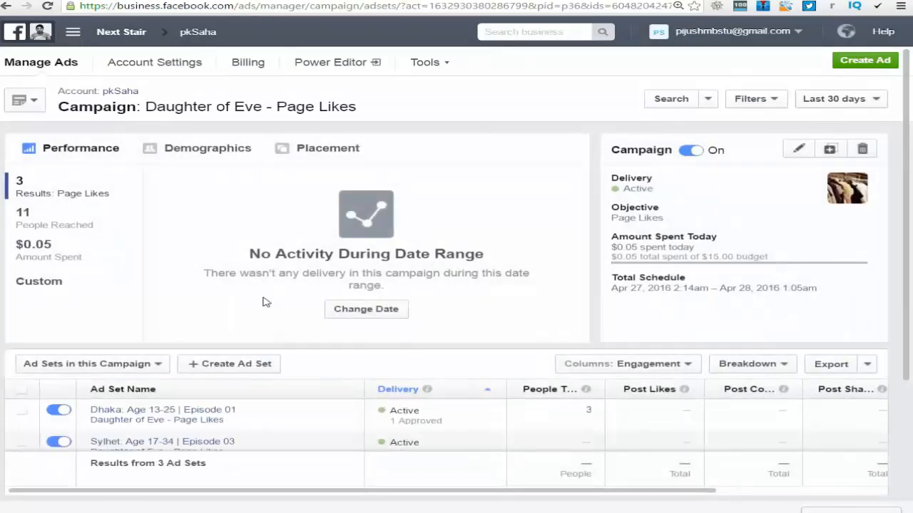
{"action": "scroll", "coordinate": [262, 304], "scroll_direction": "down", "scroll_amount": 3}
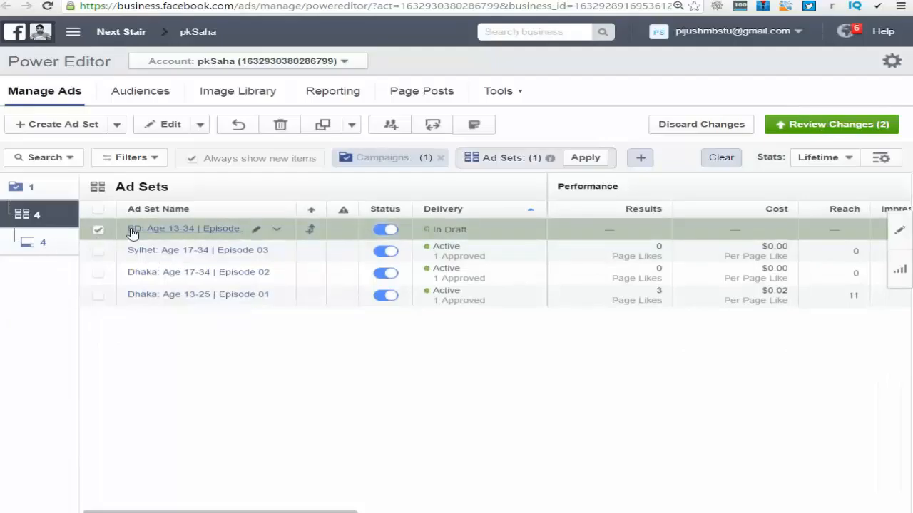
Step: In Power Editor, view the draft ad belonging to the BD ad set and return to the ad set list
{"action": "left_click", "coordinate": [36, 245]}
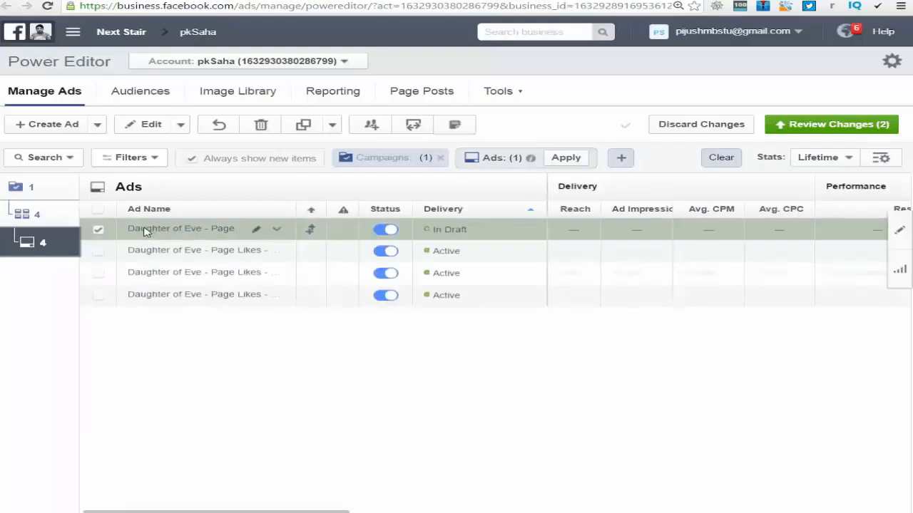
{"action": "left_click", "coordinate": [28, 215]}
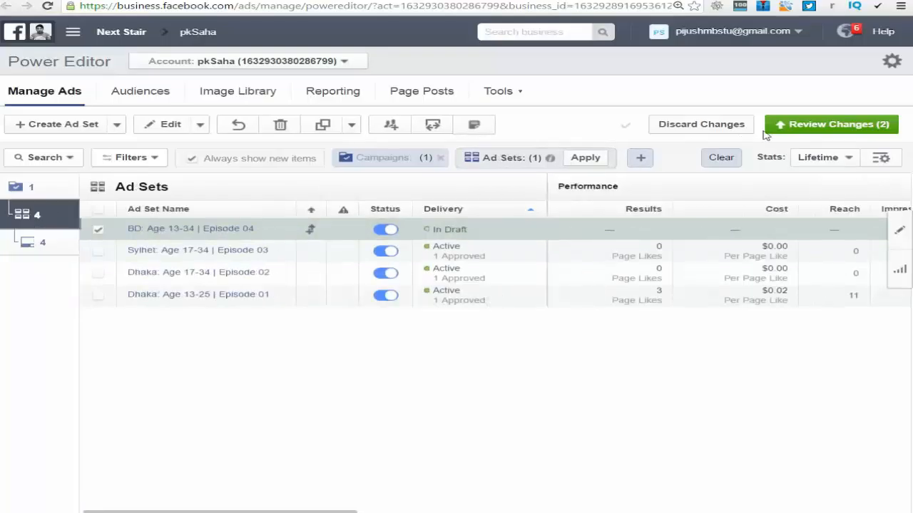
Step: Publish the new BD: Age 13-34 | Episode 04 ad set together with its ad
{"action": "left_click", "coordinate": [784, 126]}
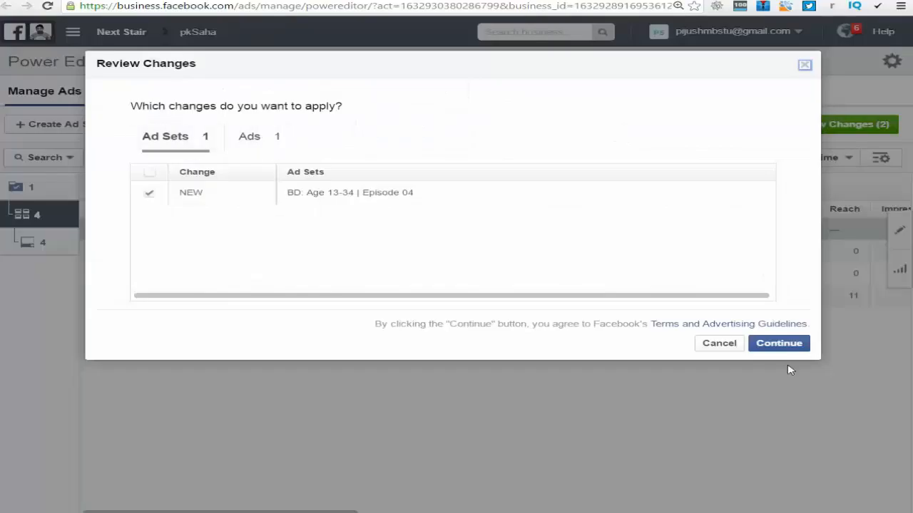
{"action": "left_click", "coordinate": [782, 344]}
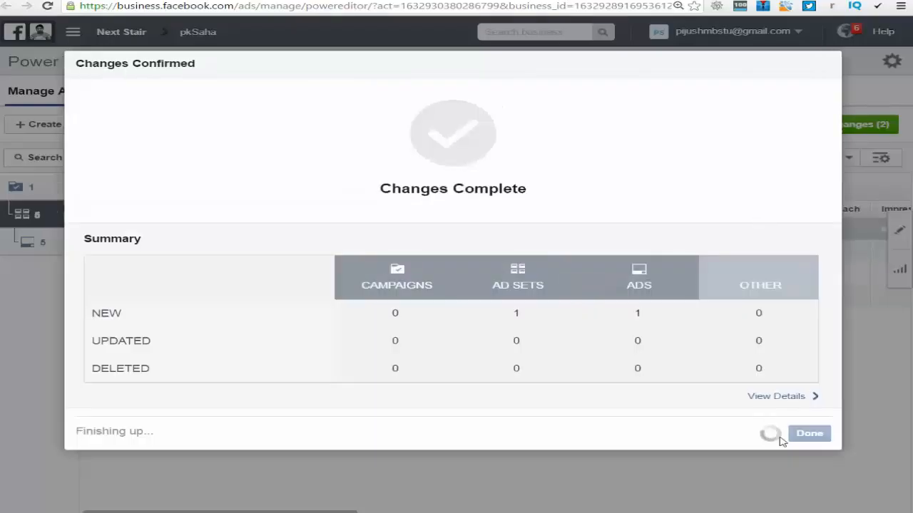
{"action": "left_click", "coordinate": [808, 434]}
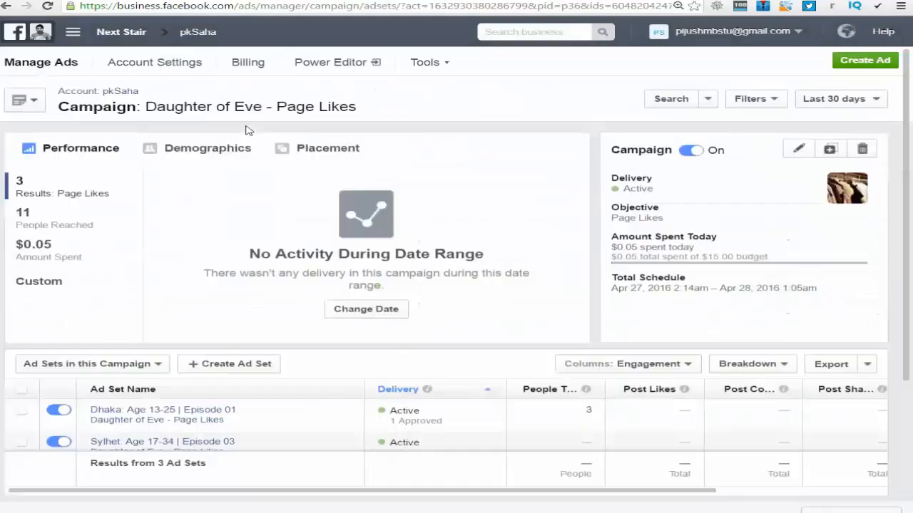
Step: In Ads Manager, reload the Daughter of Eve - Page Likes campaign from the account's campaign list and check its ad sets
{"action": "left_click", "coordinate": [127, 91]}
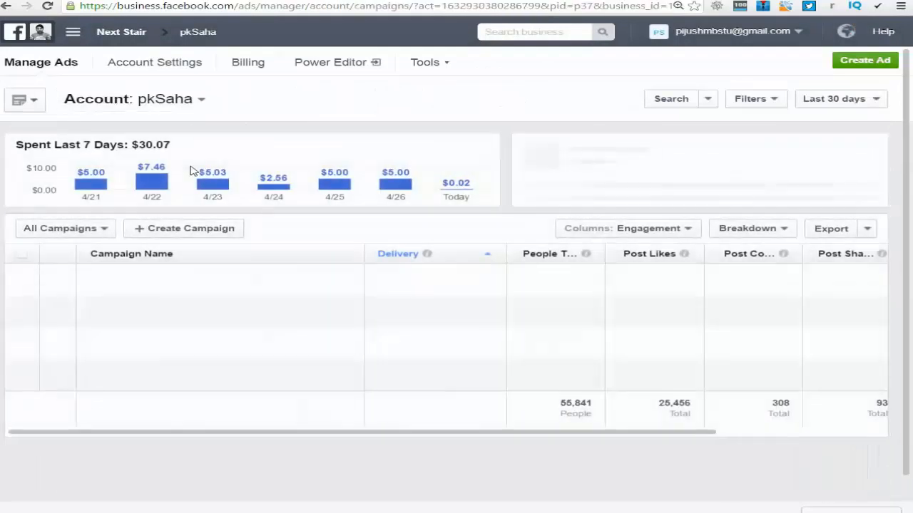
{"action": "left_click", "coordinate": [141, 307]}
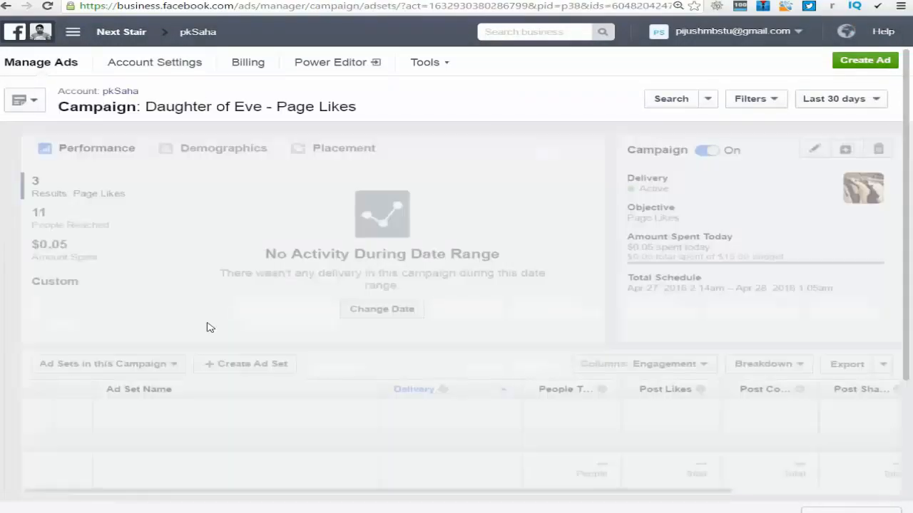
{"action": "scroll", "coordinate": [259, 378], "scroll_direction": "down", "scroll_amount": 2}
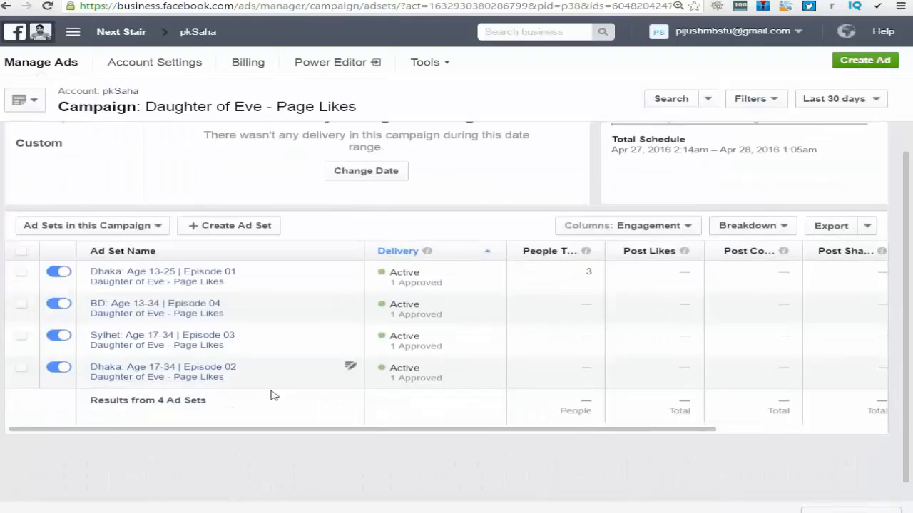
{"action": "scroll", "coordinate": [301, 444], "scroll_direction": "up", "scroll_amount": 1}
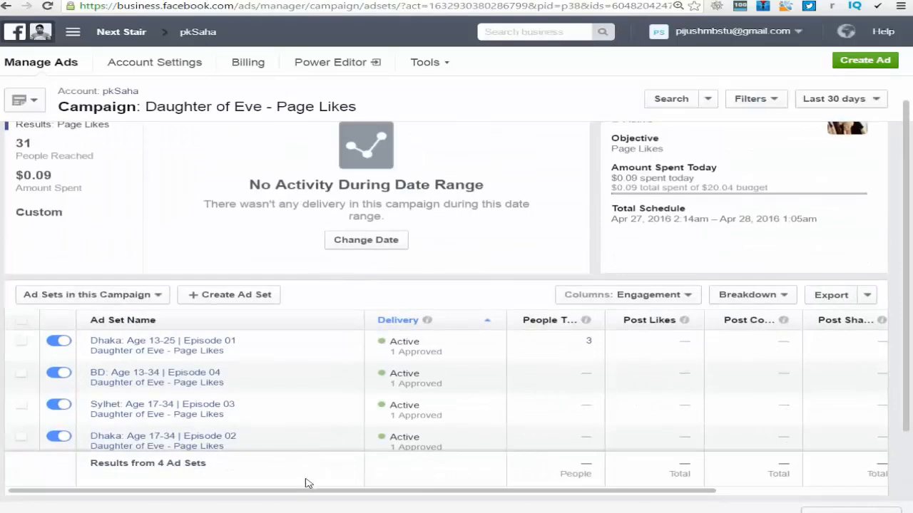
{"action": "scroll", "coordinate": [306, 484], "scroll_direction": "up", "scroll_amount": 1}
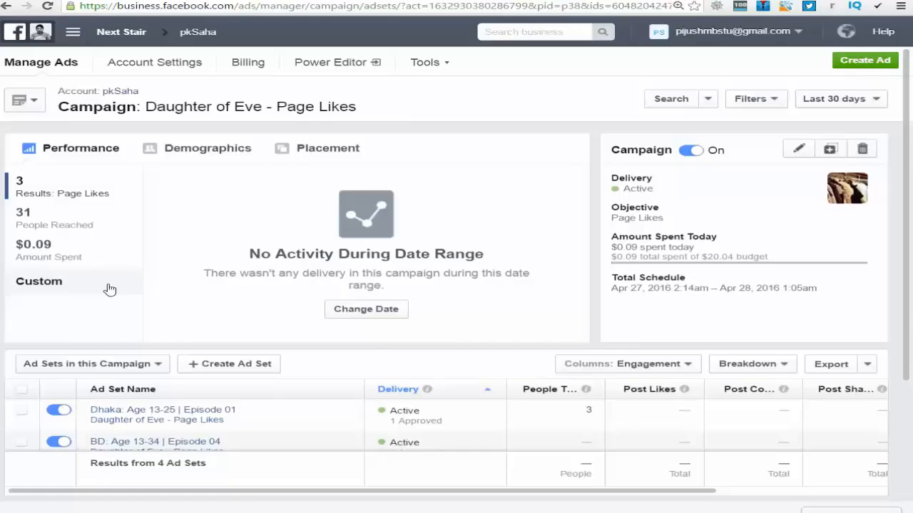
Step: Open the account's saved audiences and select the Daughter of Eve - Page Likes audience
{"action": "left_click", "coordinate": [422, 66]}
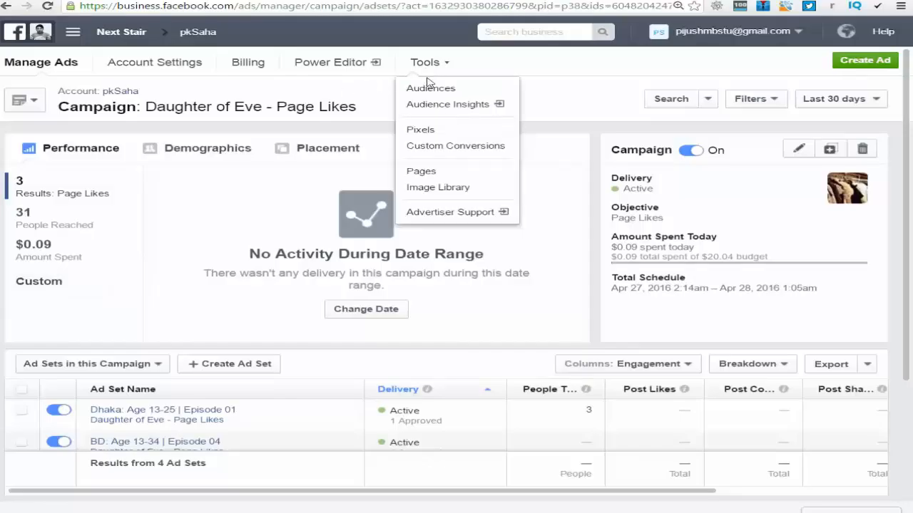
{"action": "left_click", "coordinate": [430, 88]}
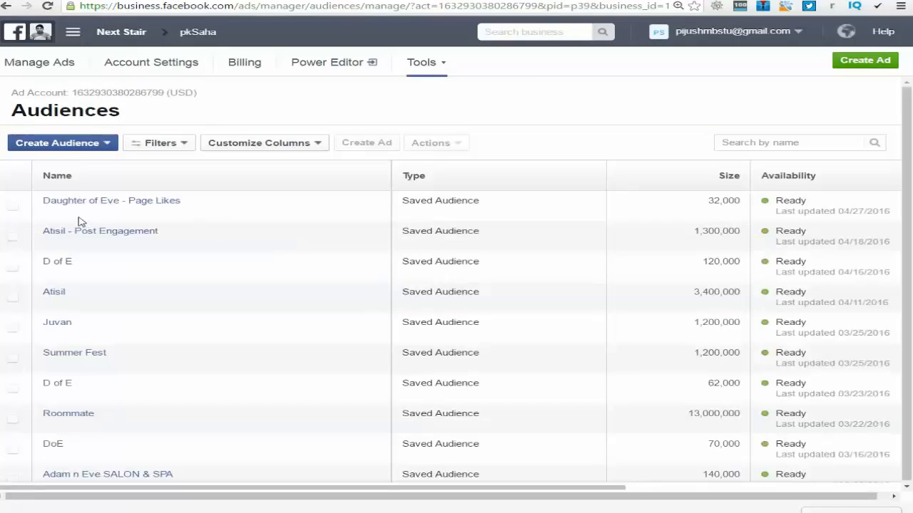
{"action": "left_click", "coordinate": [13, 206]}
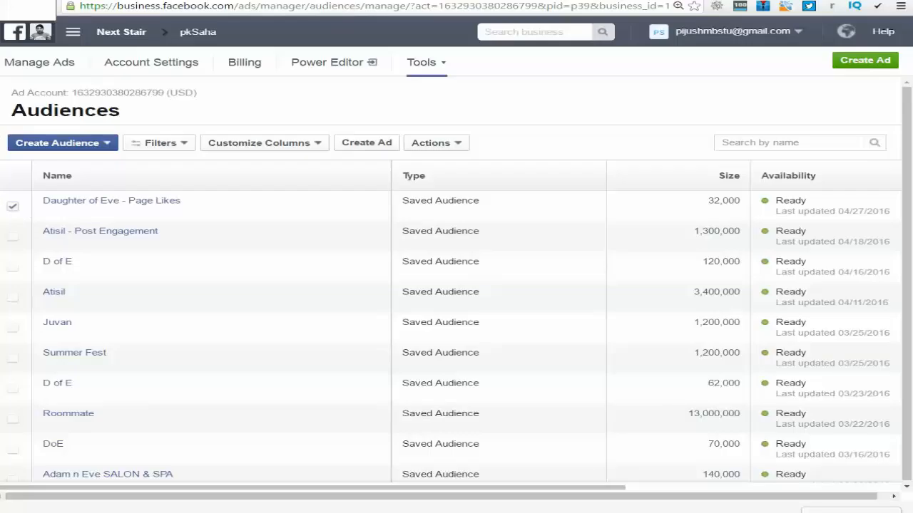
Step: From the Business Manager home, open Ads Manager and start a Boost your posts ad for the personal page, continuing to its audience and budget
{"action": "left_click", "coordinate": [143, 1]}
{"action": "left_click", "coordinate": [71, 285]}
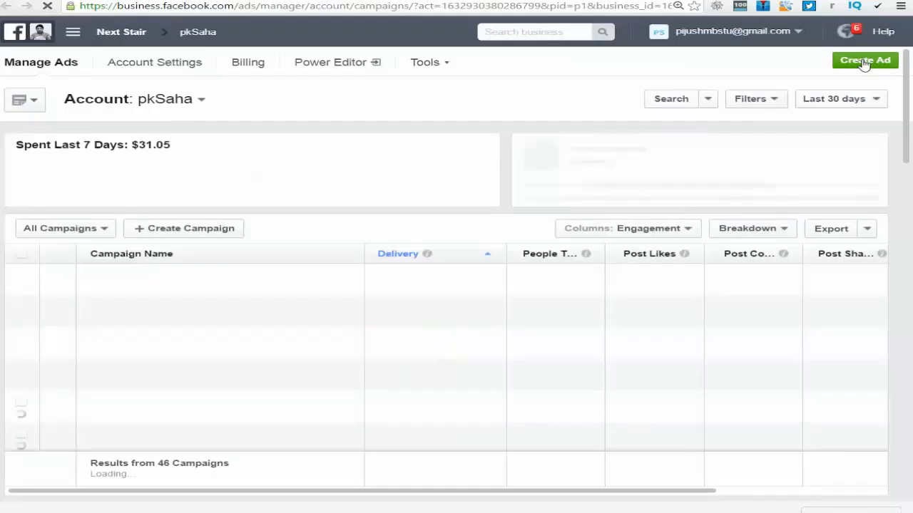
{"action": "left_click", "coordinate": [865, 61]}
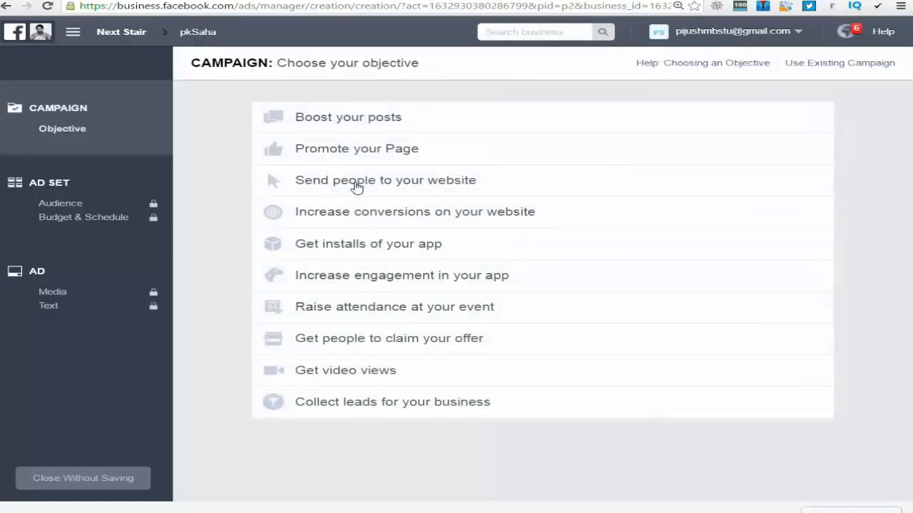
{"action": "left_click", "coordinate": [362, 129]}
{"action": "left_click", "coordinate": [611, 260]}
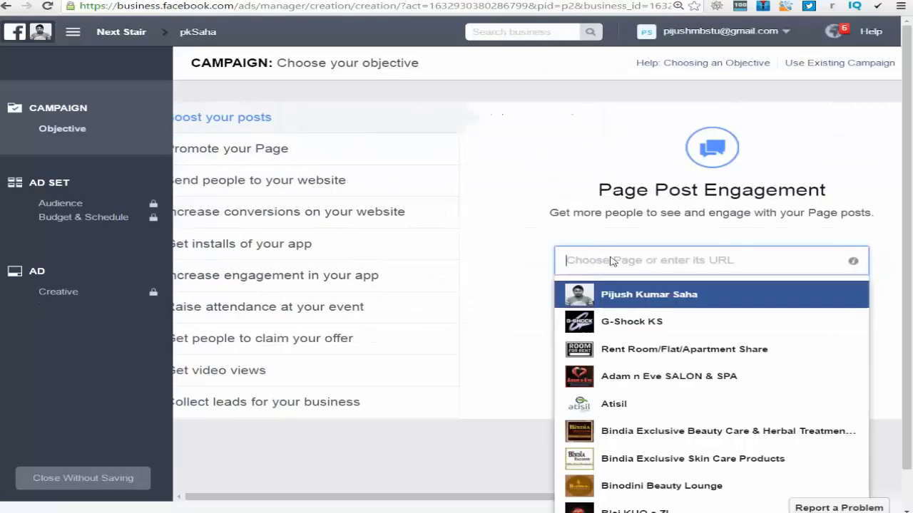
{"action": "left_click", "coordinate": [621, 295]}
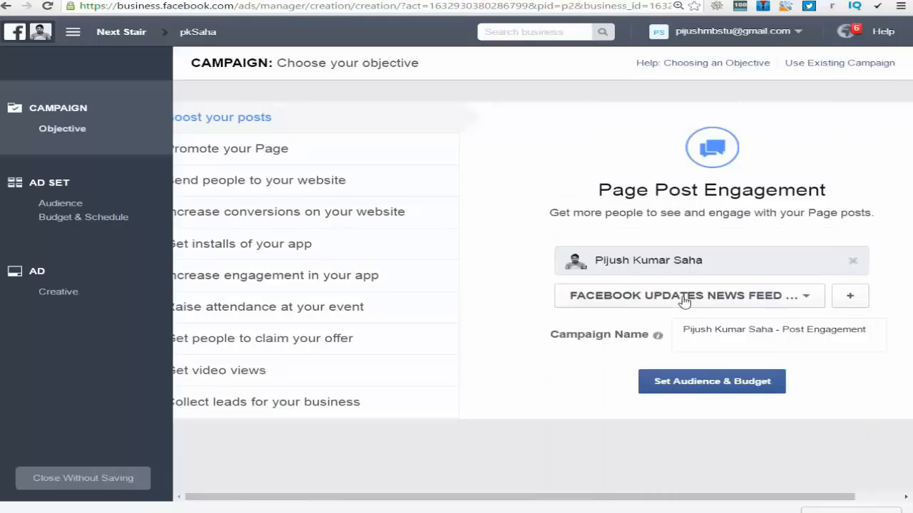
{"action": "left_click", "coordinate": [683, 301]}
{"action": "left_click", "coordinate": [642, 155]}
{"action": "left_click", "coordinate": [658, 380]}
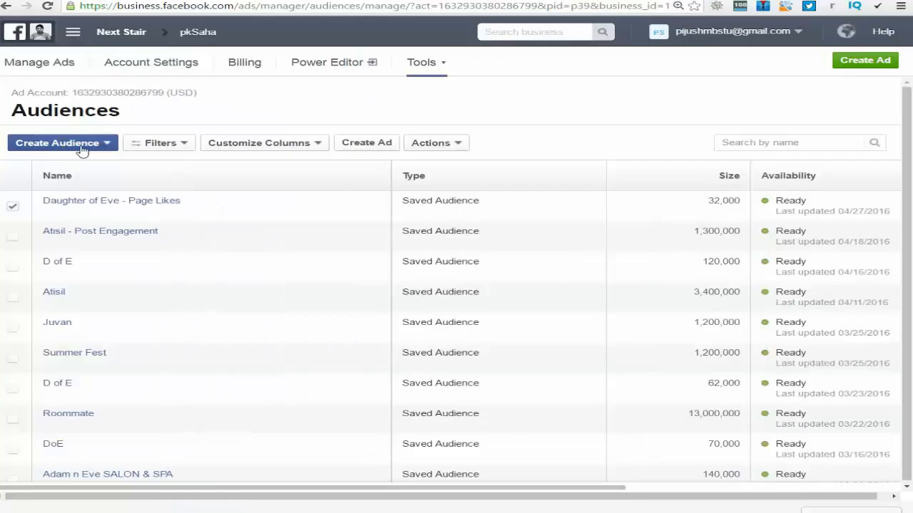
Step: Create a new ad with the Boost your posts objective for the Daughter of Eve page and continue to its audience and budget
{"action": "left_click", "coordinate": [852, 69]}
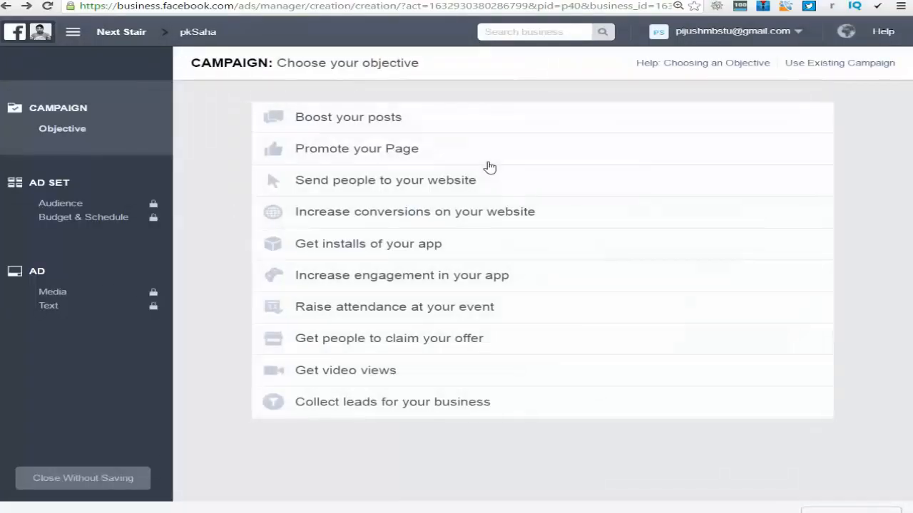
{"action": "left_click", "coordinate": [384, 121]}
{"action": "left_click", "coordinate": [567, 260]}
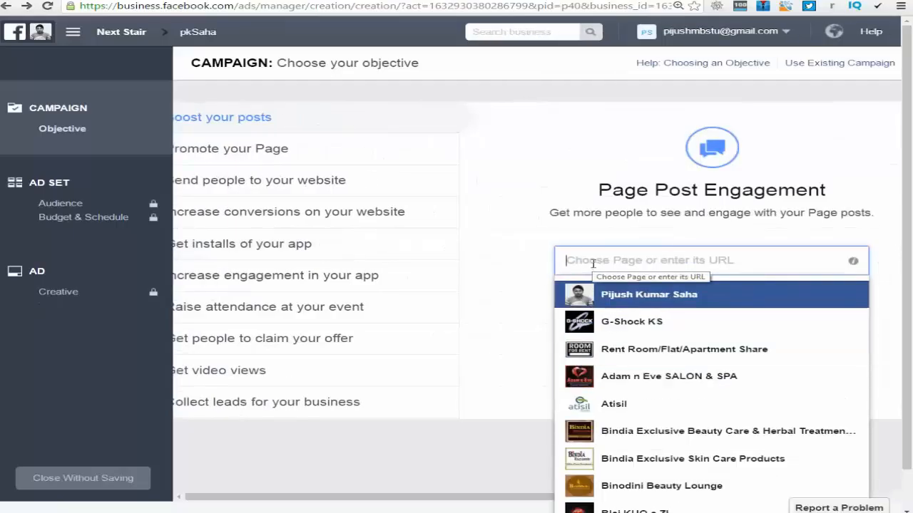
{"action": "type", "text": "d"}
{"action": "left_click", "coordinate": [627, 322]}
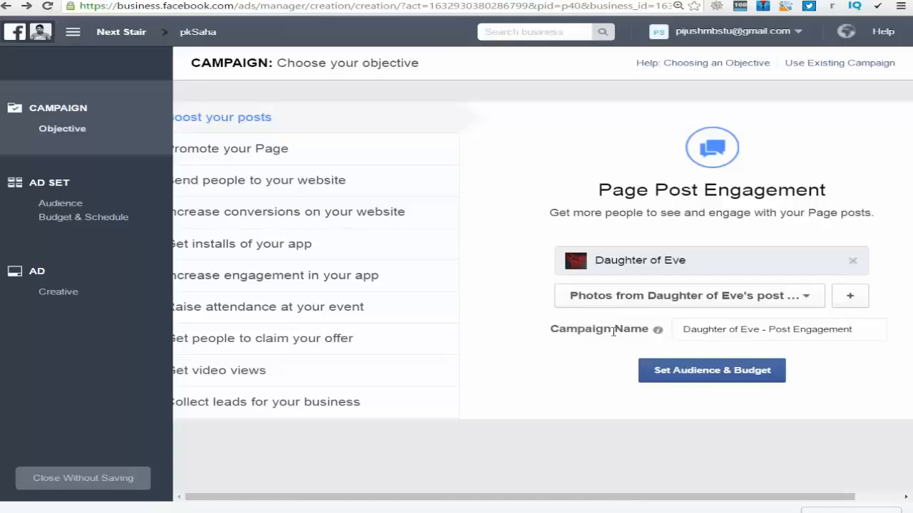
{"action": "left_click", "coordinate": [660, 368]}
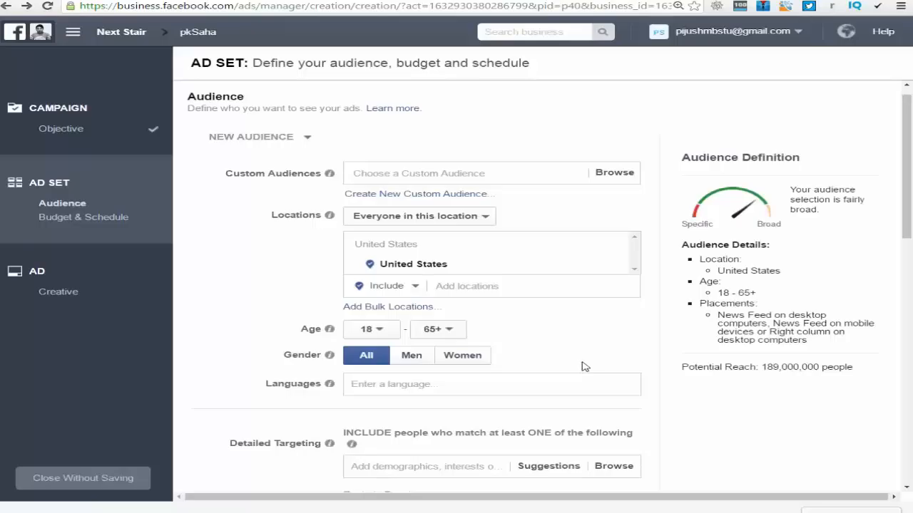
Step: Look through the audience, budget and schedule settings of the new ad set
{"action": "scroll", "coordinate": [572, 368], "scroll_direction": "down", "scroll_amount": 5}
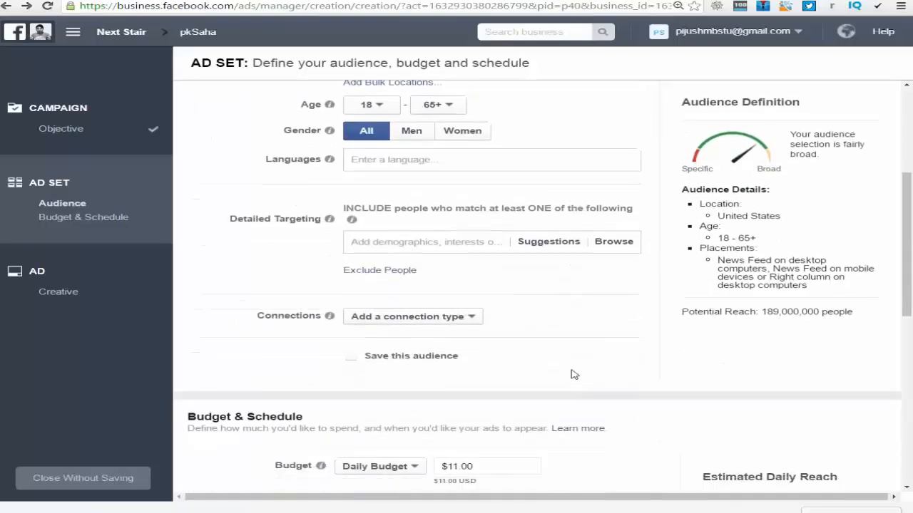
{"action": "scroll", "coordinate": [574, 374], "scroll_direction": "up", "scroll_amount": 5}
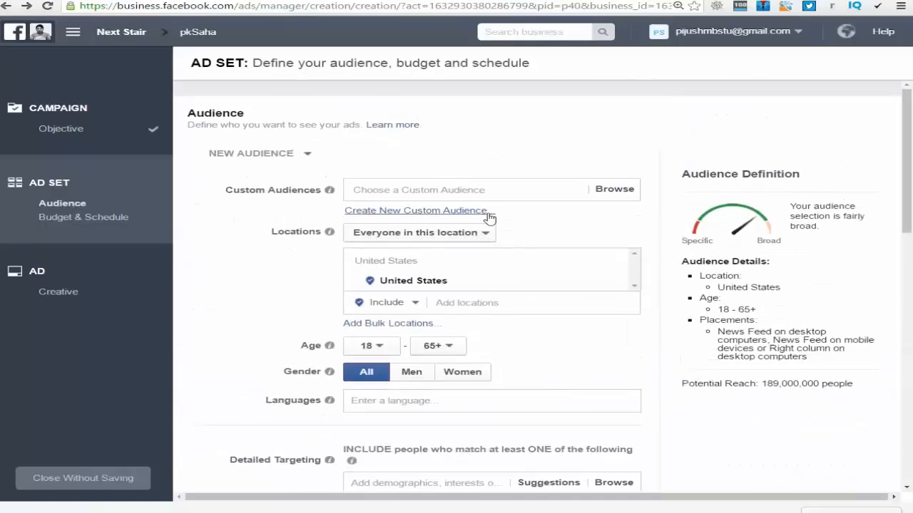
{"action": "scroll", "coordinate": [335, 292], "scroll_direction": "down", "scroll_amount": 6}
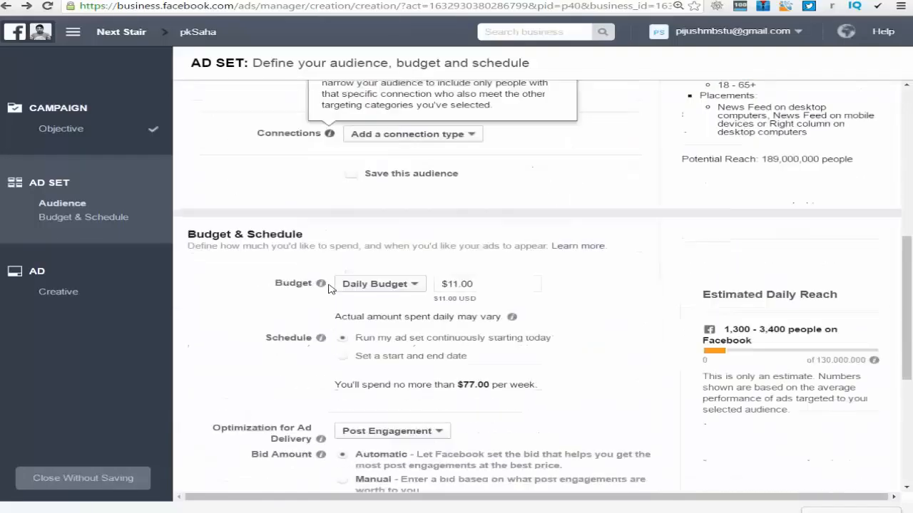
{"action": "scroll", "coordinate": [330, 289], "scroll_direction": "up", "scroll_amount": 2}
{"action": "scroll", "coordinate": [330, 289], "scroll_direction": "down", "scroll_amount": 4}
{"action": "scroll", "coordinate": [330, 289], "scroll_direction": "up", "scroll_amount": 8}
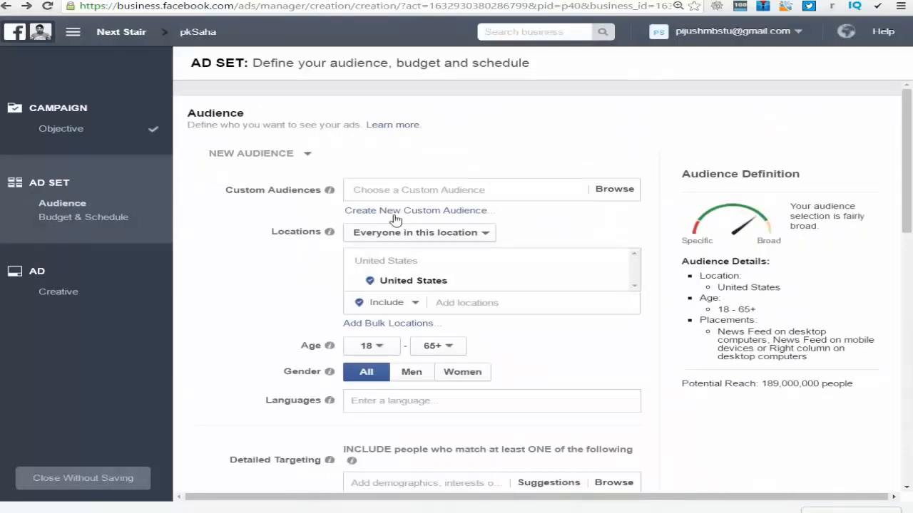
Step: Examine the options for creating a custom audience and for including or excluding the existing custom audiences
{"action": "left_click", "coordinate": [398, 210]}
{"action": "left_click", "coordinate": [706, 90]}
{"action": "left_click", "coordinate": [624, 189]}
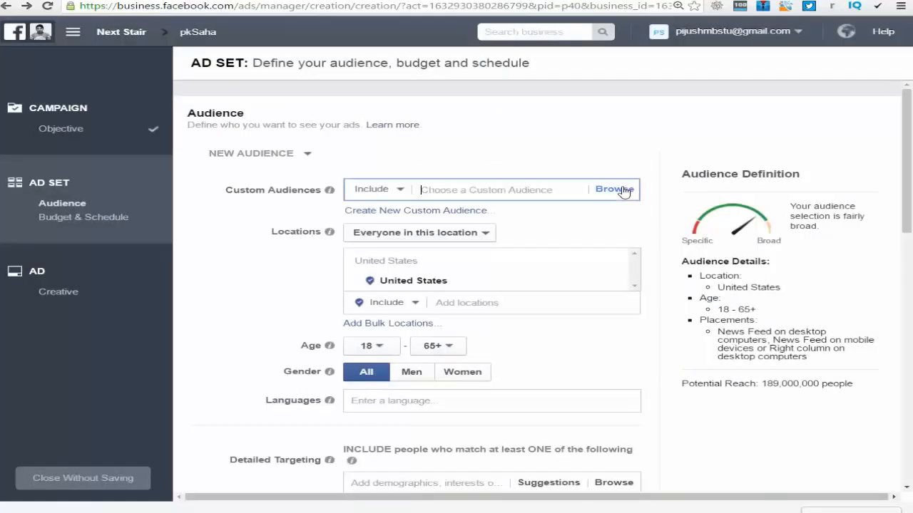
{"action": "left_click", "coordinate": [400, 190]}
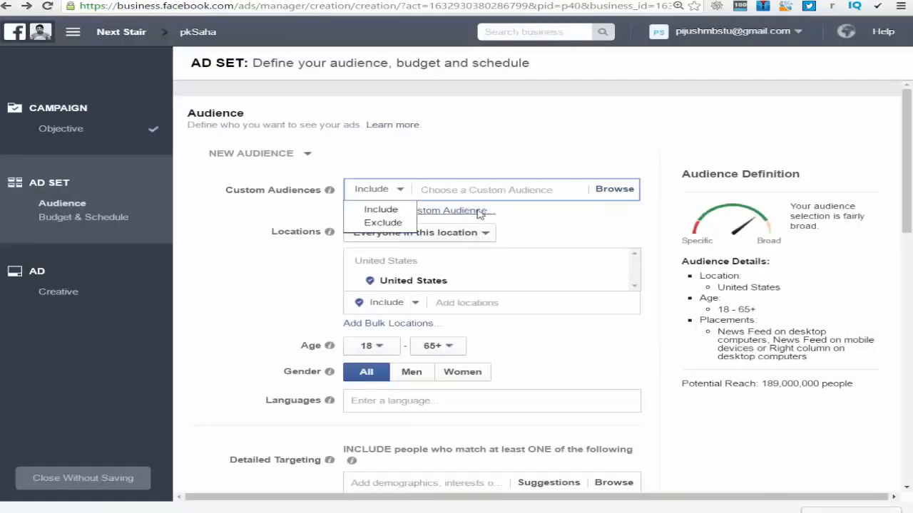
{"action": "left_click", "coordinate": [473, 212]}
{"action": "left_click", "coordinate": [396, 213]}
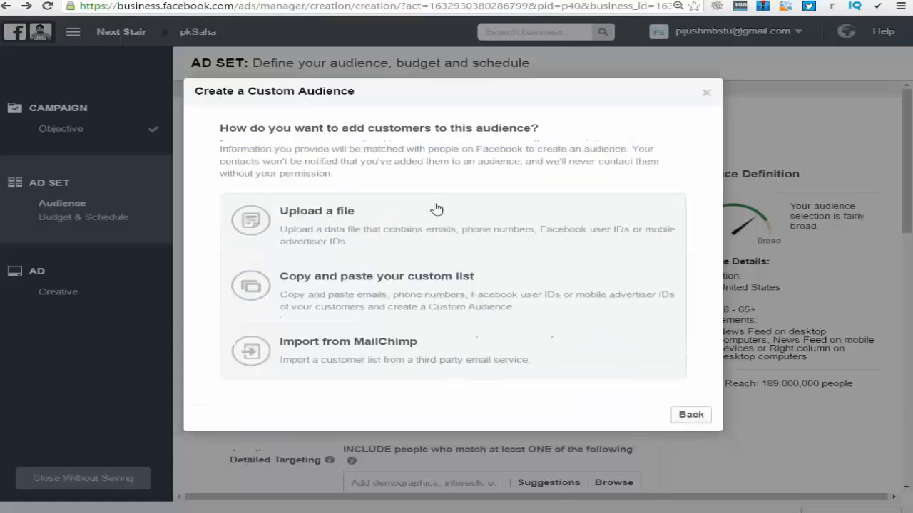
{"action": "left_click", "coordinate": [705, 93]}
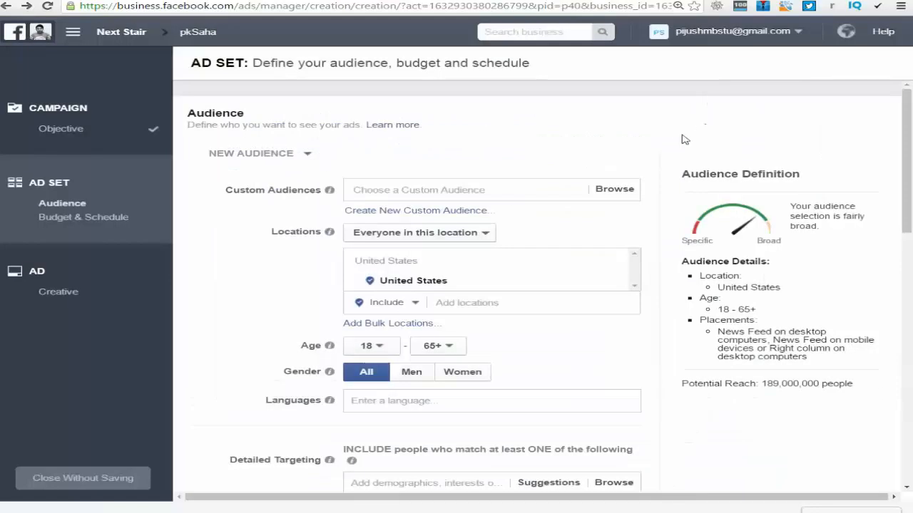
{"action": "left_click", "coordinate": [623, 190]}
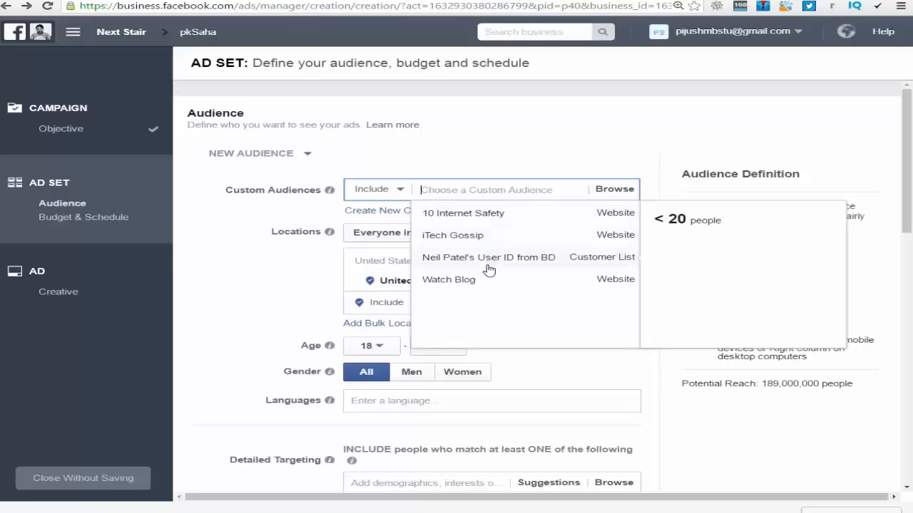
{"action": "left_click", "coordinate": [262, 265]}
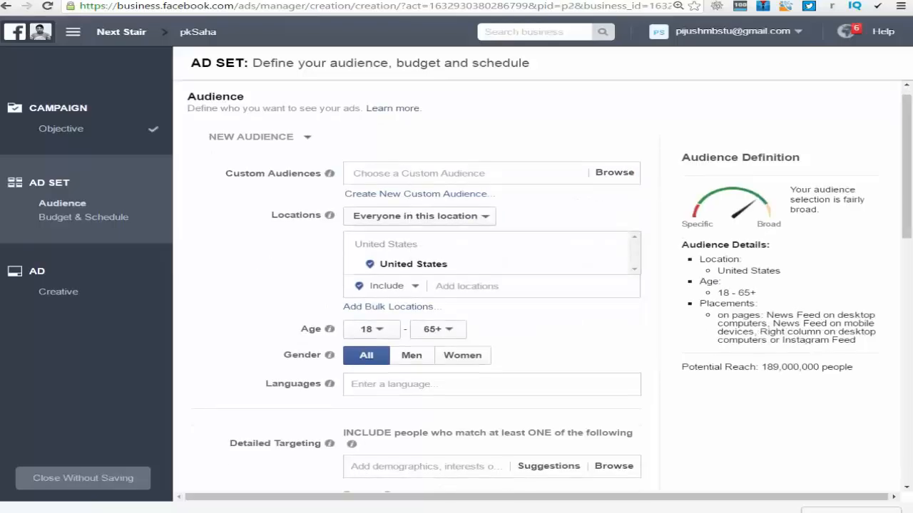
Step: Close the unfinished ad creation page for the personal page and discard its unsaved changes
{"action": "key", "text": "ctrl+w"}
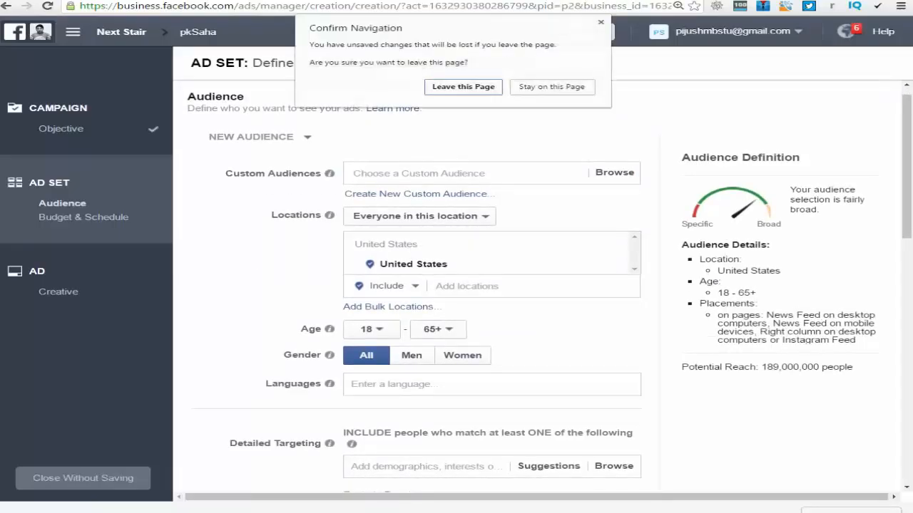
{"action": "left_click", "coordinate": [444, 87]}
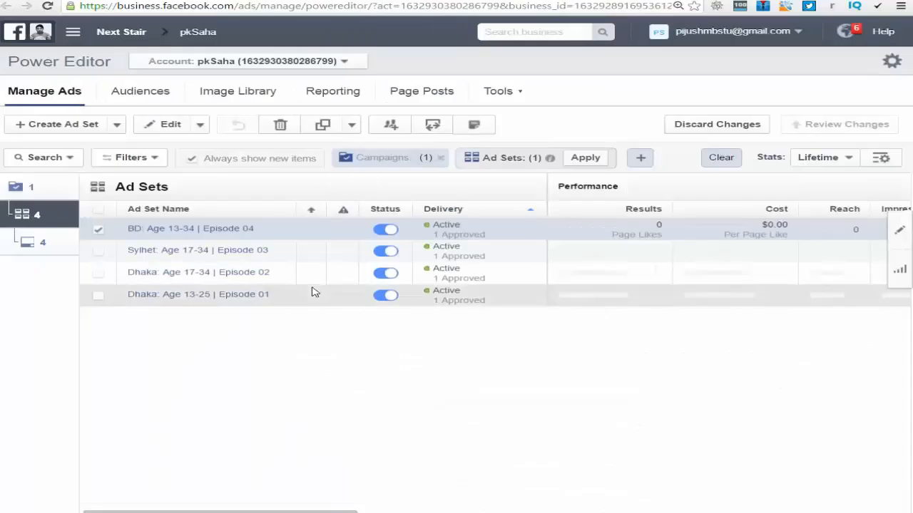
{"action": "left_click", "coordinate": [191, 0]}
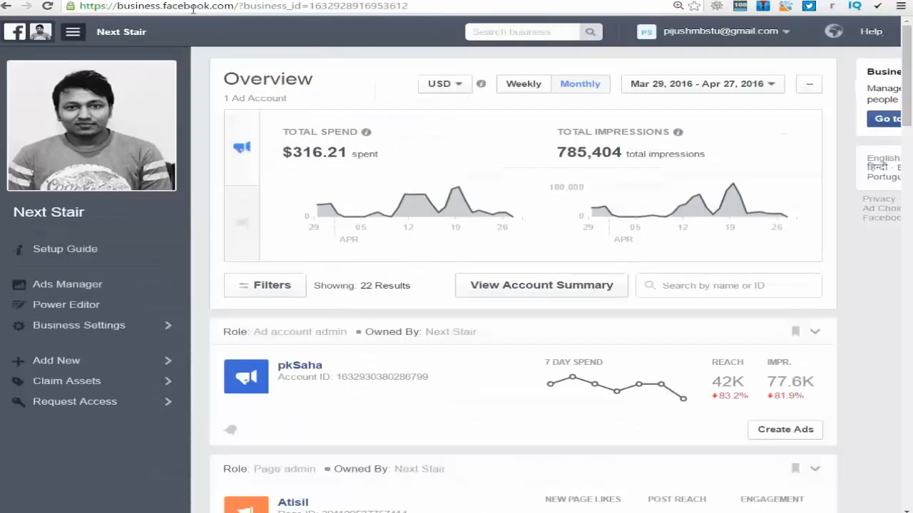
{"action": "left_click", "coordinate": [74, 291]}
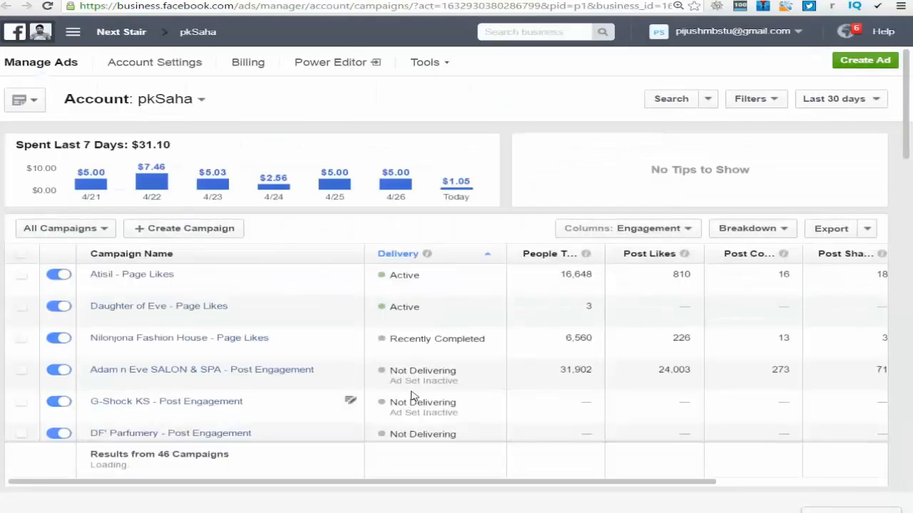
{"action": "left_click", "coordinate": [427, 64]}
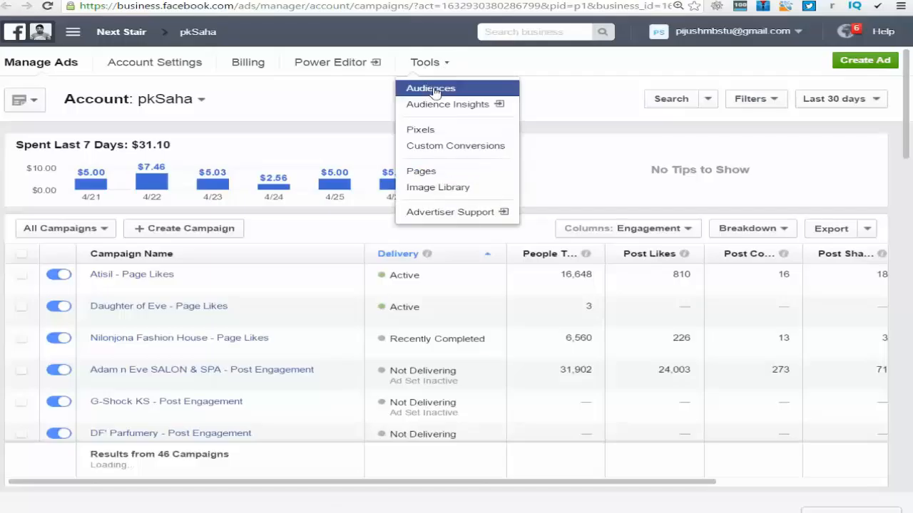
{"action": "left_click", "coordinate": [432, 88]}
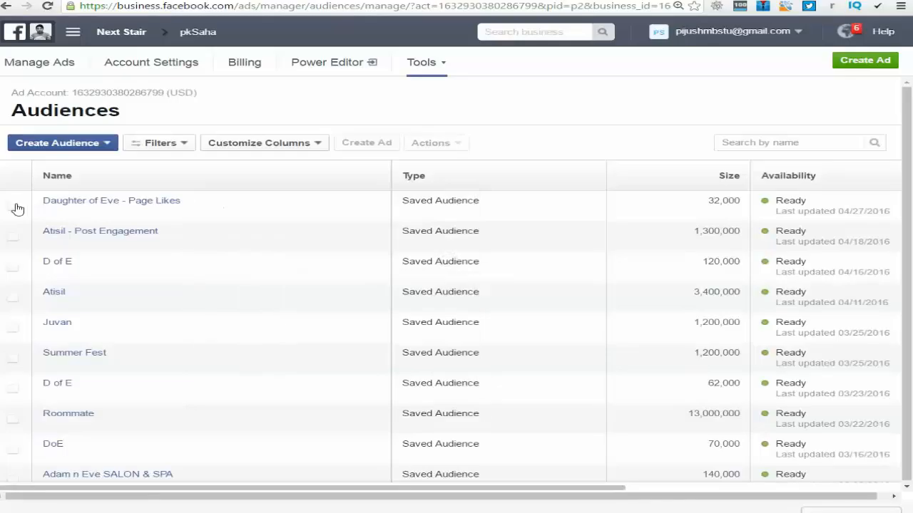
Step: Create a Boost your posts ad for the Daughter of Eve page from its Page Likes saved audience and continue to audience and budget
{"action": "left_click", "coordinate": [12, 207]}
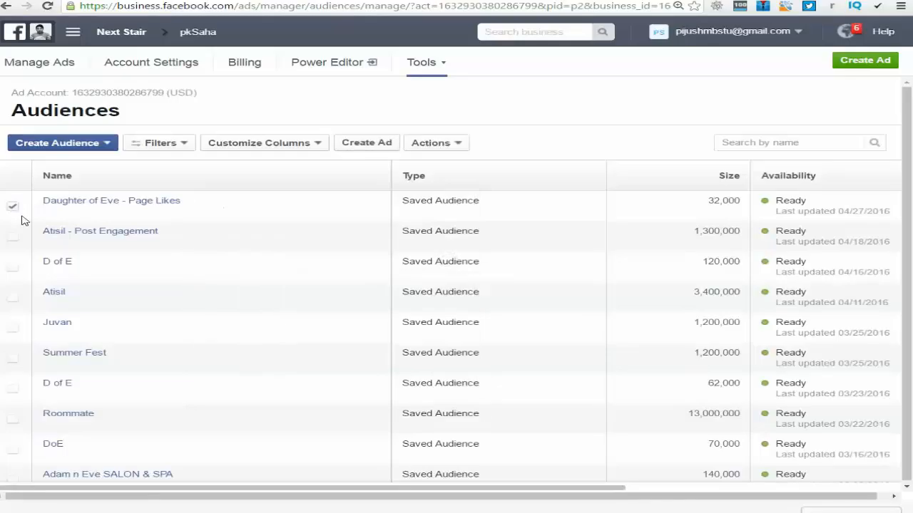
{"action": "left_click", "coordinate": [366, 147]}
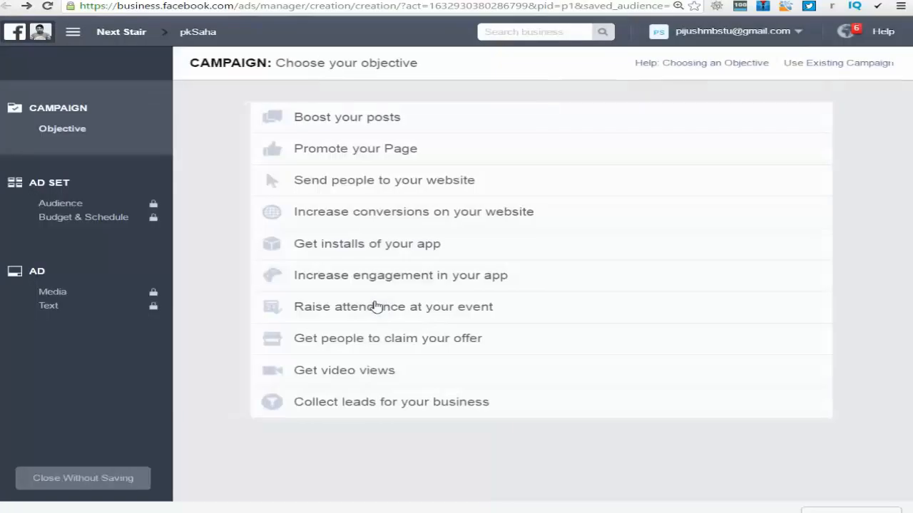
{"action": "left_click", "coordinate": [343, 119]}
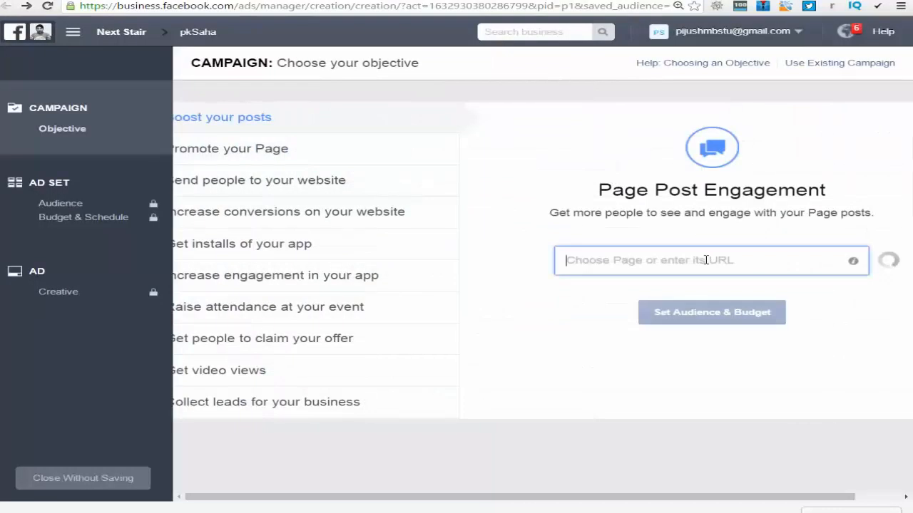
{"action": "type", "text": "d"}
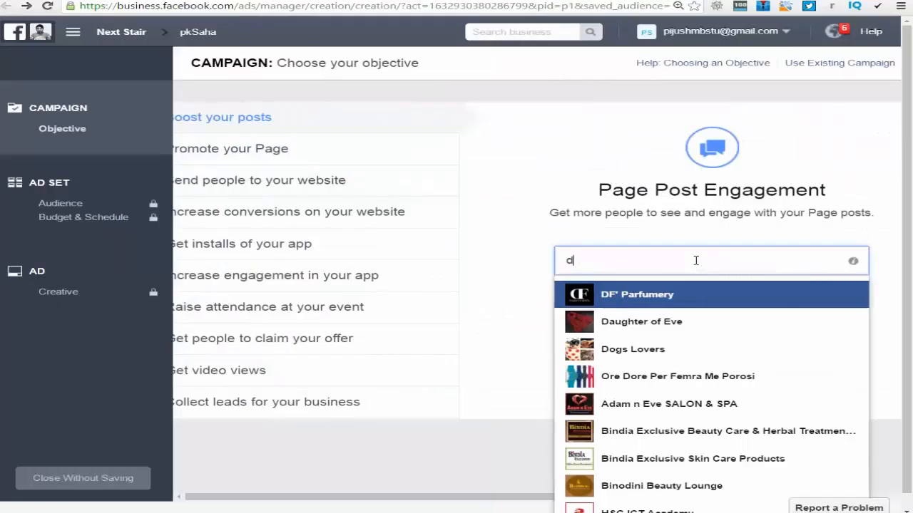
{"action": "left_click", "coordinate": [659, 322]}
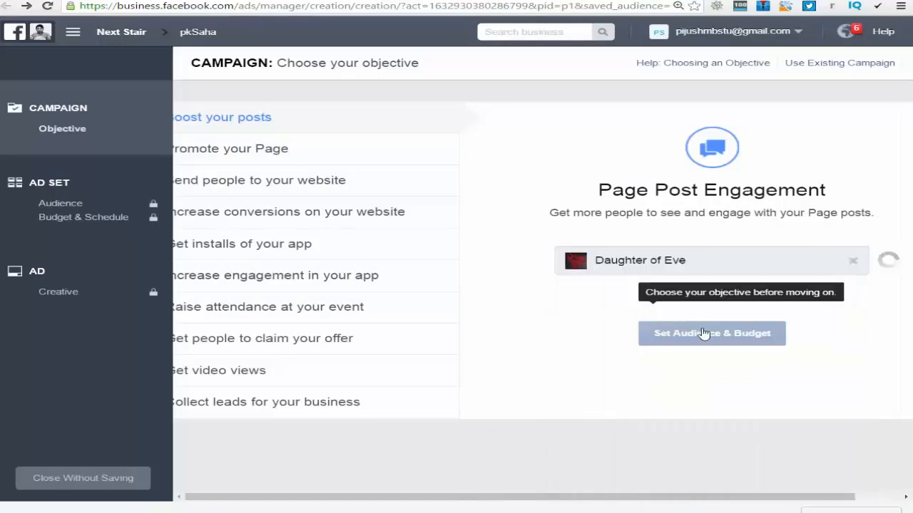
{"action": "left_click", "coordinate": [711, 376]}
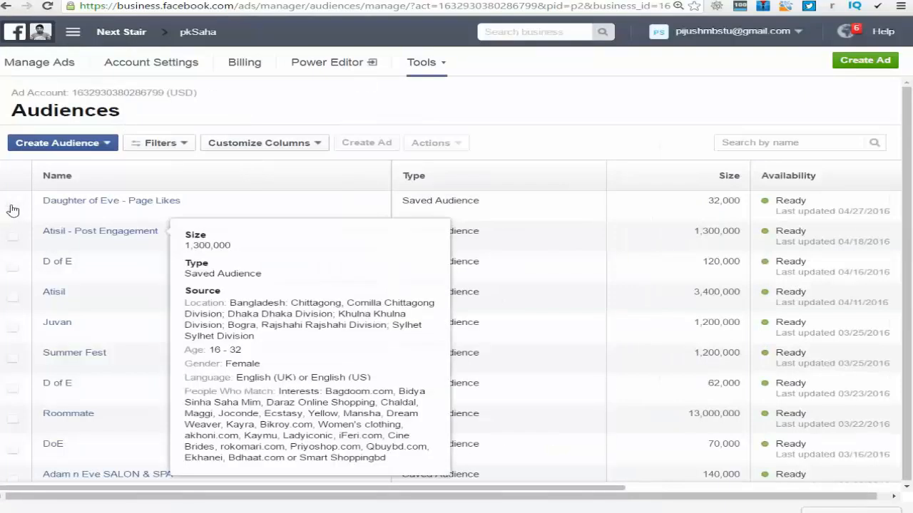
{"action": "left_click", "coordinate": [12, 208]}
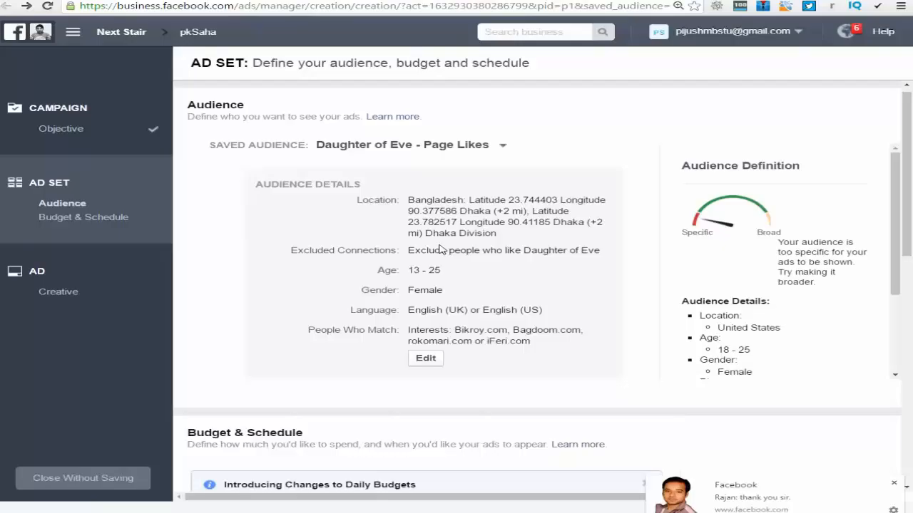
Step: Check the unfinished ad set's budget and schedule settings, and close the ad creation without saving
{"action": "scroll", "coordinate": [440, 249], "scroll_direction": "down", "scroll_amount": 4}
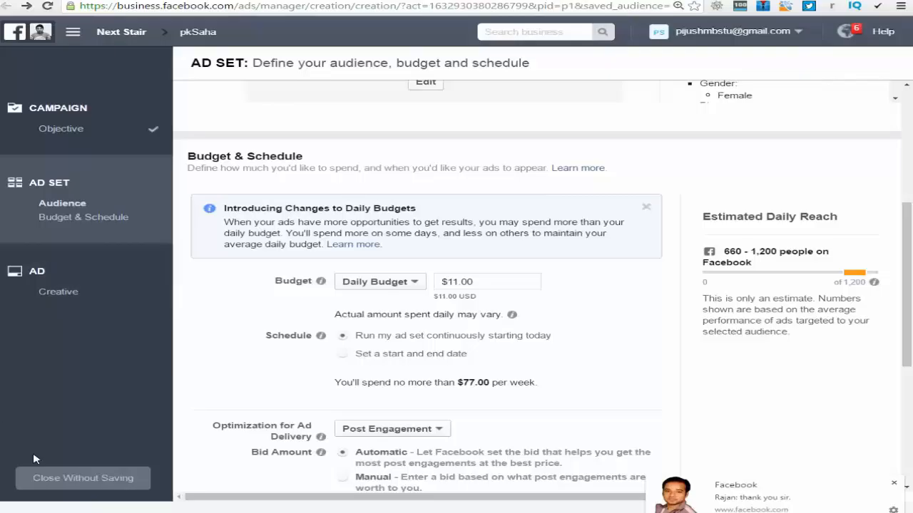
{"action": "left_click", "coordinate": [65, 479]}
{"action": "left_click", "coordinate": [591, 239]}
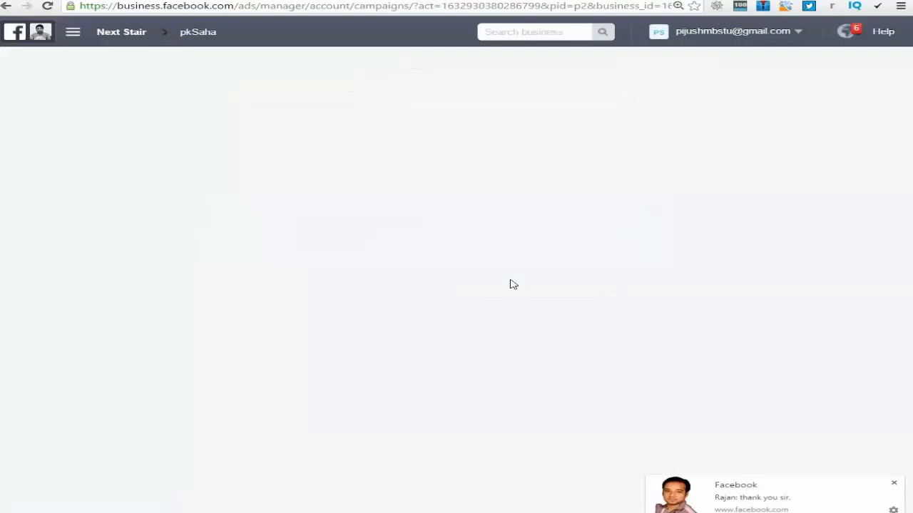